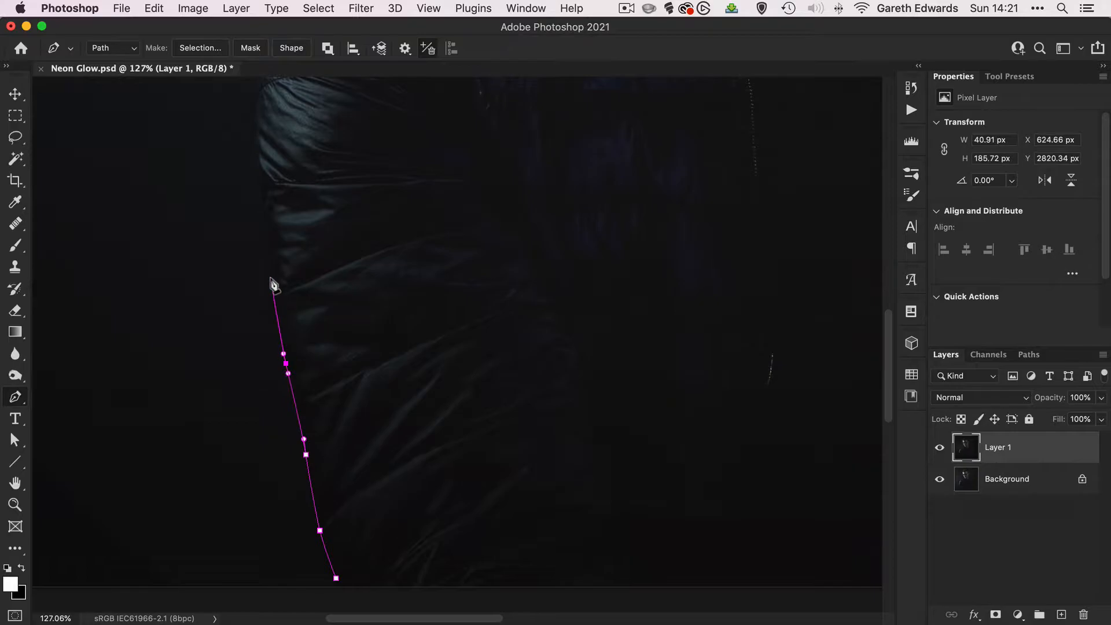
Continue the Pen tool path with a curved segment up the outer edge of the jacket sleeve
left_click_drag(297, 296, 343, 368)
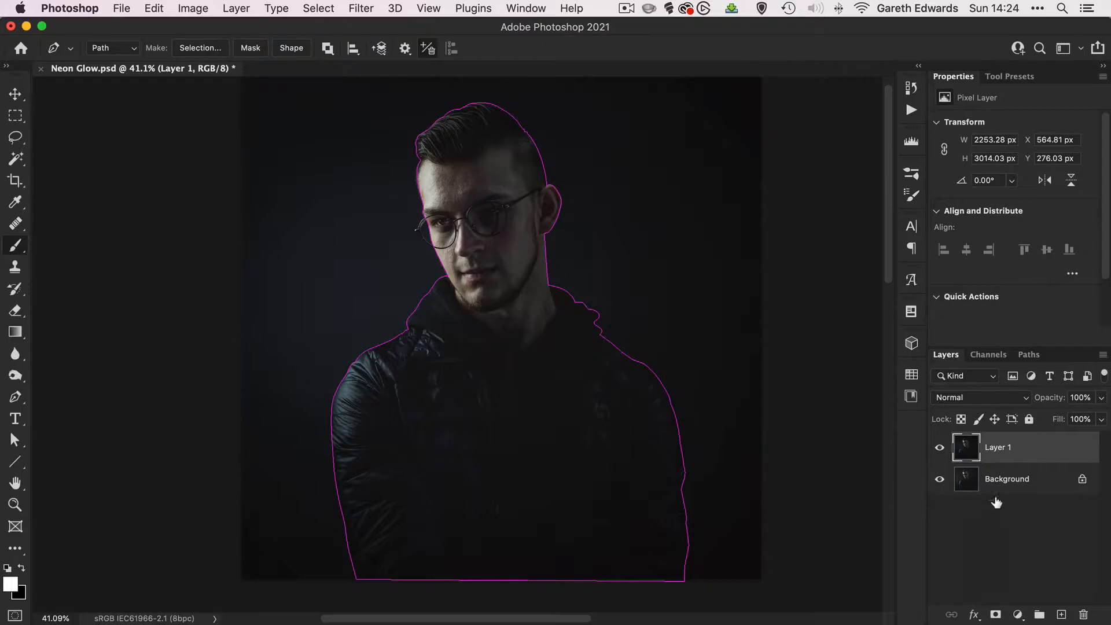
Create a new layer above Layer 1 and name it Neon
left_click(1061, 614)
double_click(998, 448)
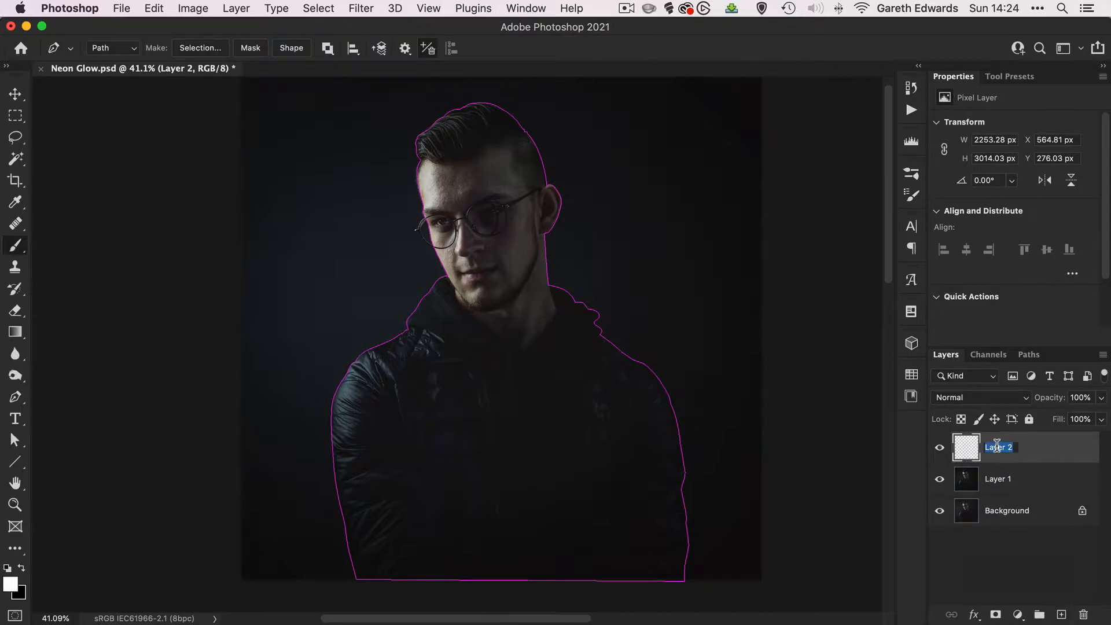
type("Neon")
key("Return")
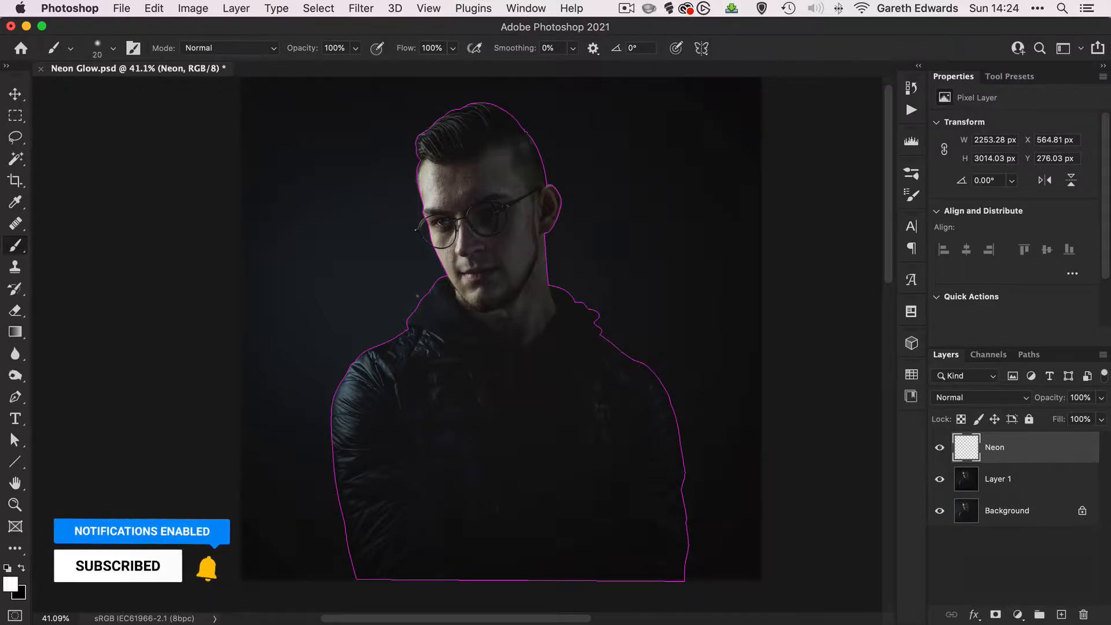
Stroke the outline path on the Neon layer with the white 20 px Brush, leaving Simulate Pressure off
key("bracketleft")
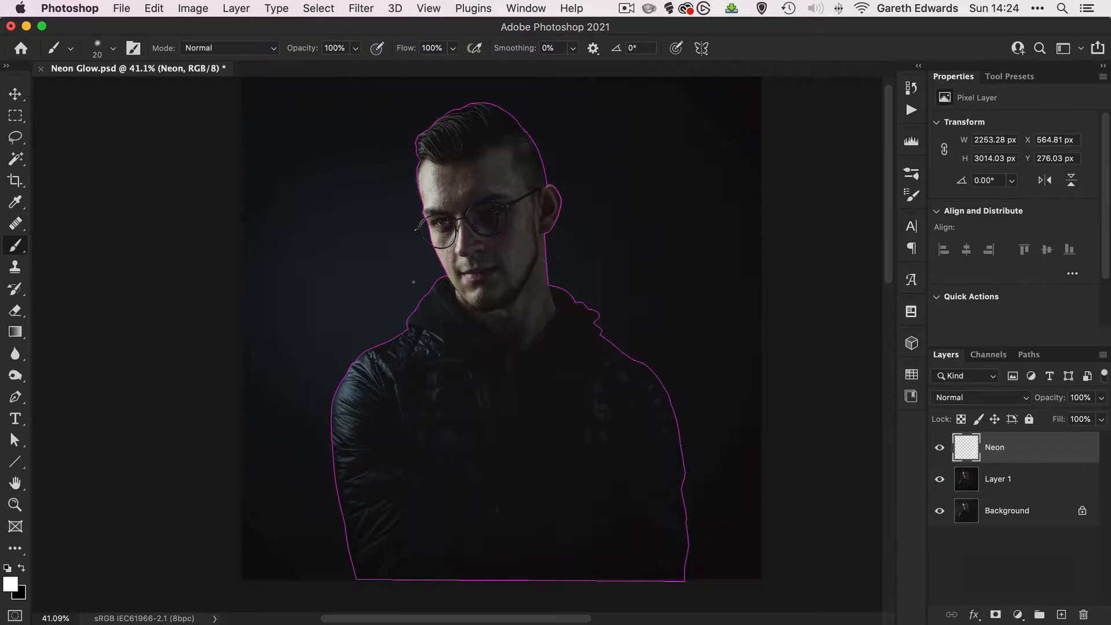
key("p")
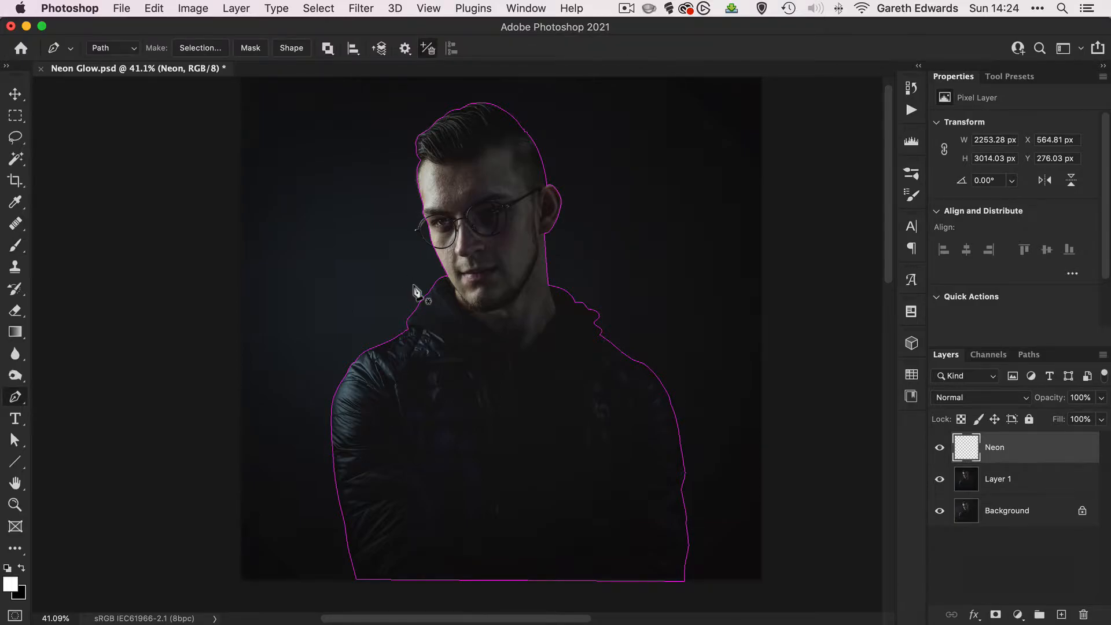
right_click(431, 299)
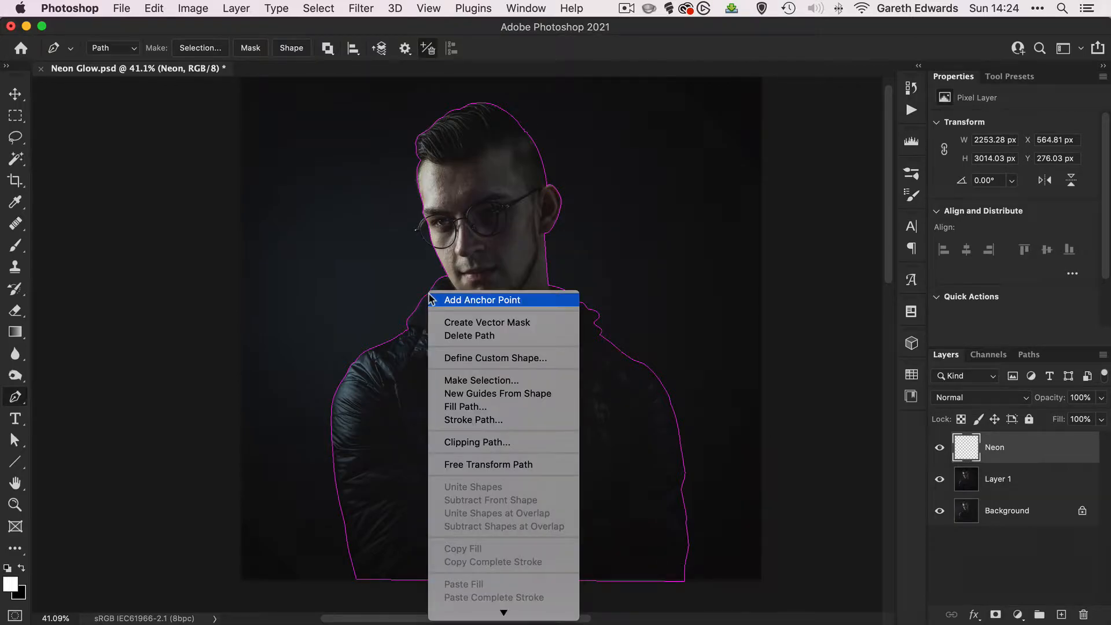
left_click(490, 424)
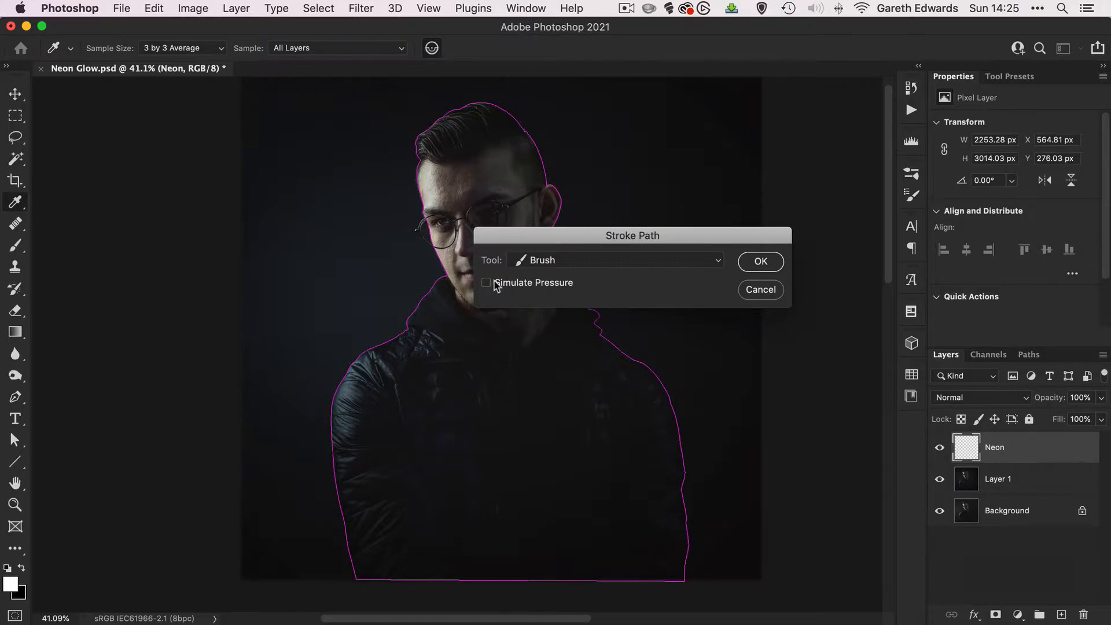
left_click(755, 265)
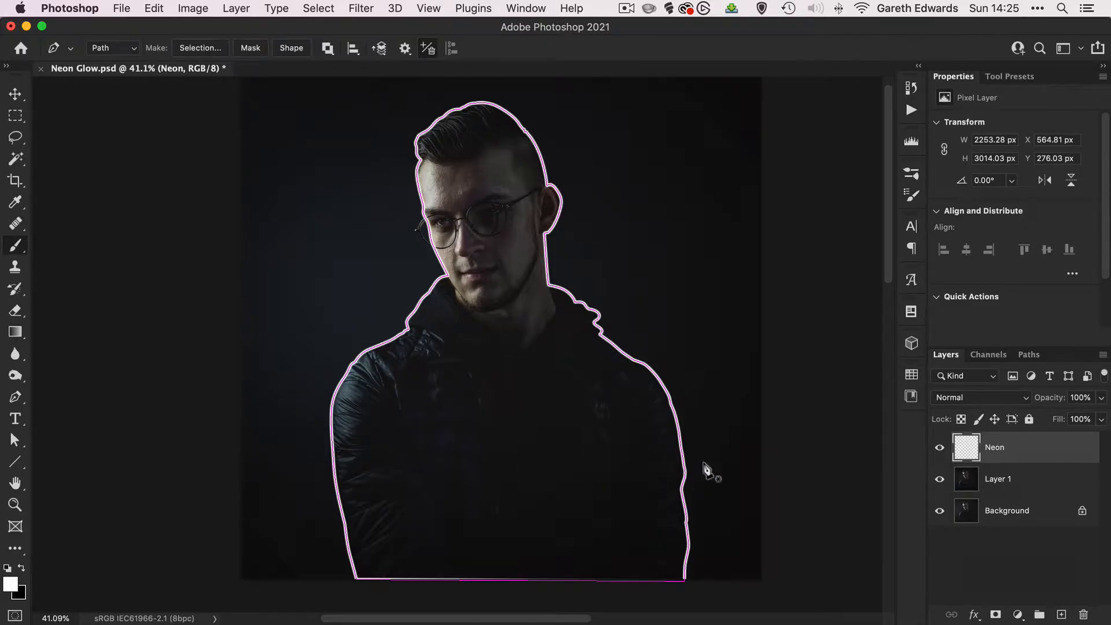
Deselect the outline path, and compare the image with the Neon layer hidden and shown
left_click(1029, 354)
left_click(974, 428)
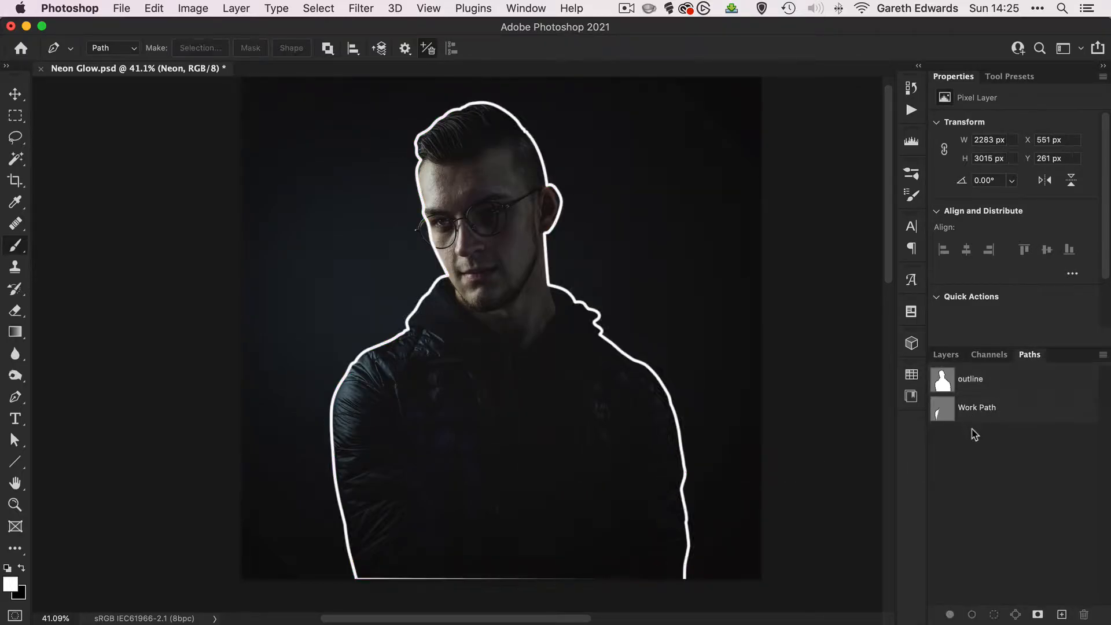
left_click(941, 355)
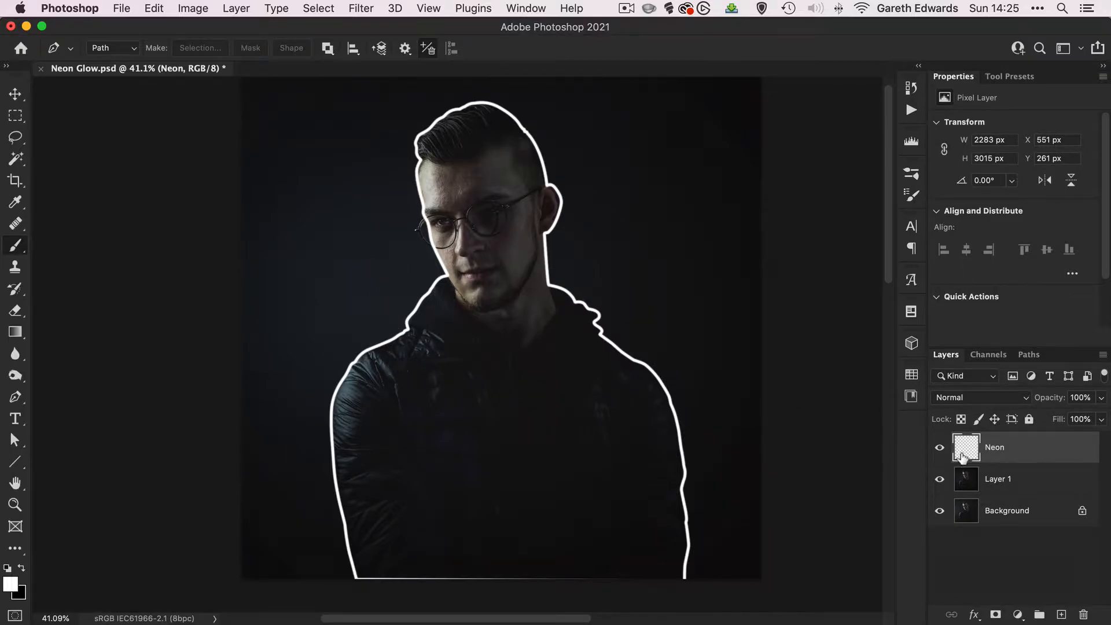
left_click(941, 448)
left_click(940, 447)
left_click(940, 448)
left_click(939, 448)
Add a layer mask to the Neon layer and paint it black to hide the stroke along the image's bottom edge
left_click(995, 614)
key("x")
key("b")
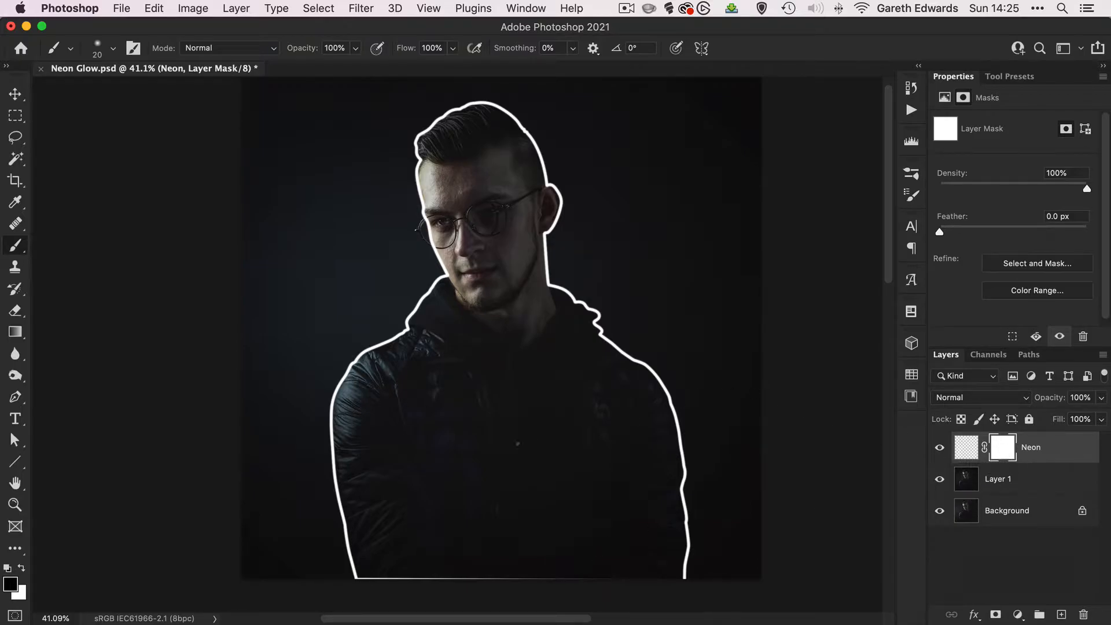
left_click_drag(468, 489, 489, 496)
mouse_move(434, 577)
left_mouse_down()
mouse_move(639, 577)
mouse_move(401, 584)
mouse_move(379, 573)
left_mouse_up()
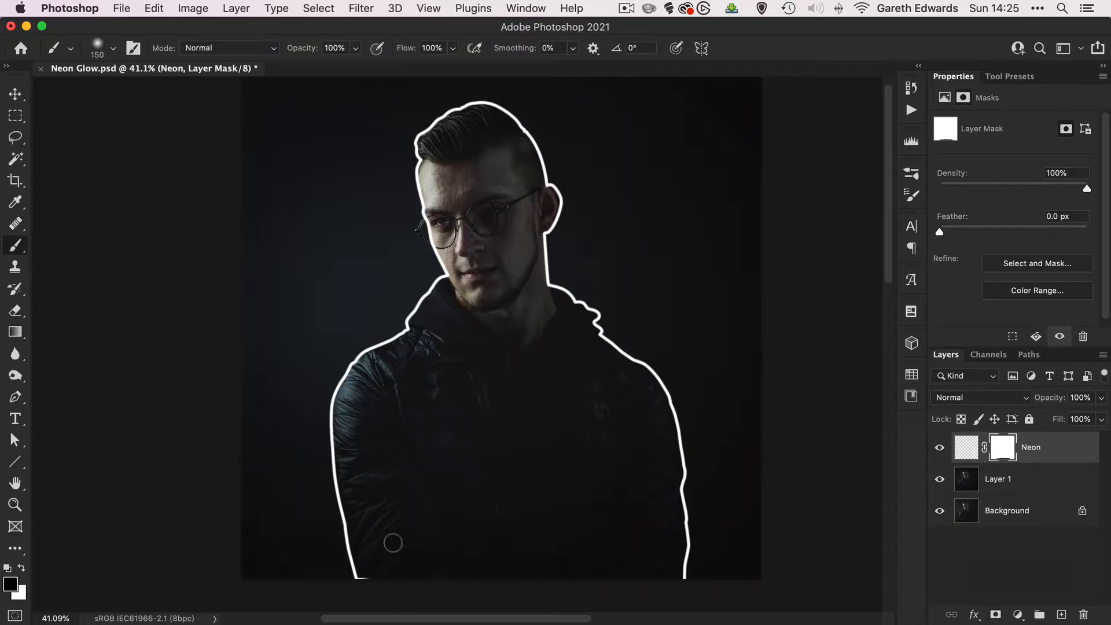
key("bracketleft")
key("bracketleft")
key("bracketleft")
key("bracketleft")
left_click_drag(483, 563, 512, 564)
Add an Outer Glow to the Neon layer with the blend mode Linear Dodge (Add)
double_click(1063, 451)
left_click_drag(485, 149, 705, 150)
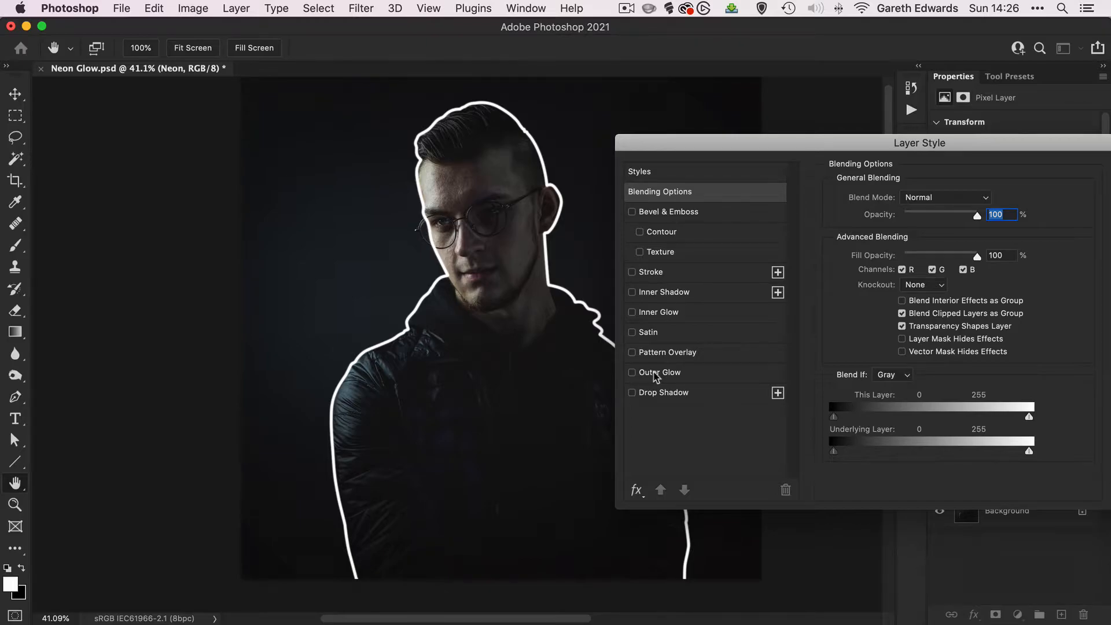
left_click(632, 373)
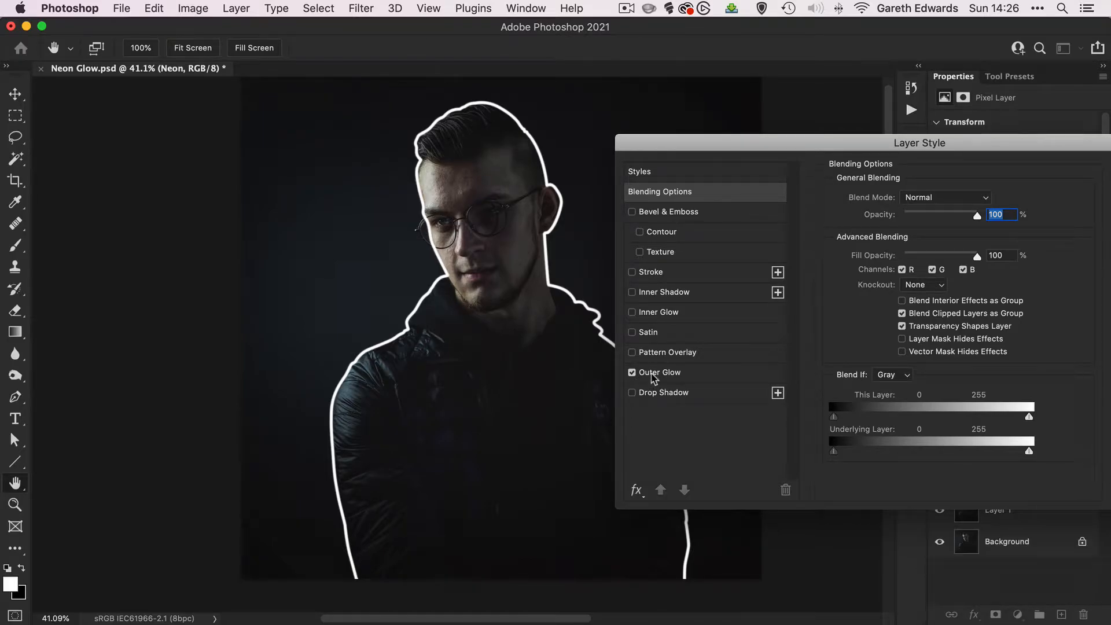
left_click(654, 373)
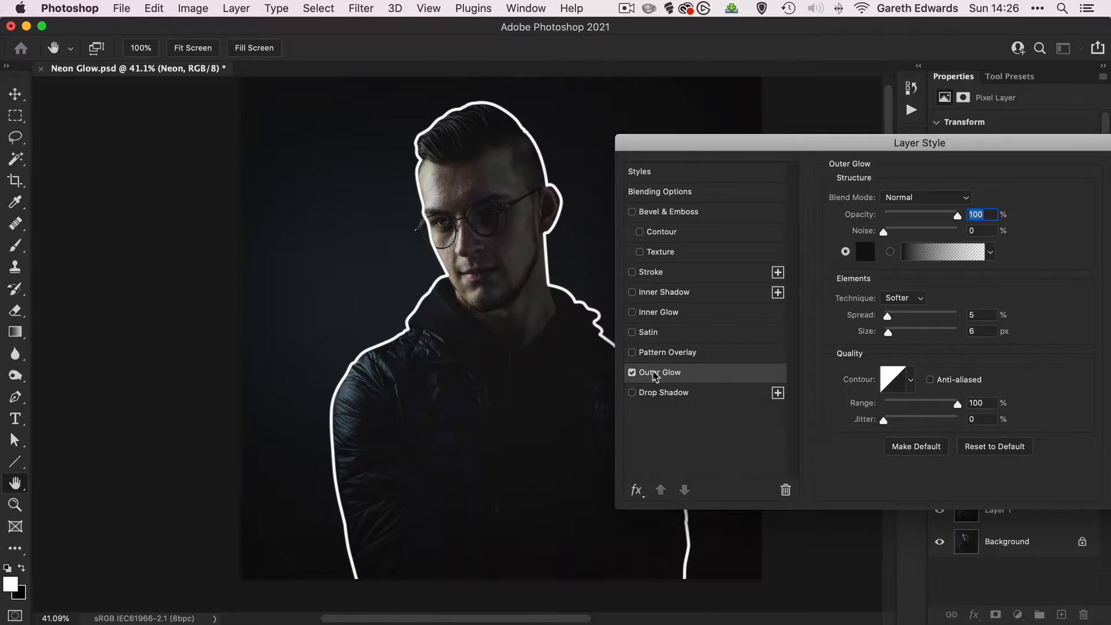
left_click(922, 197)
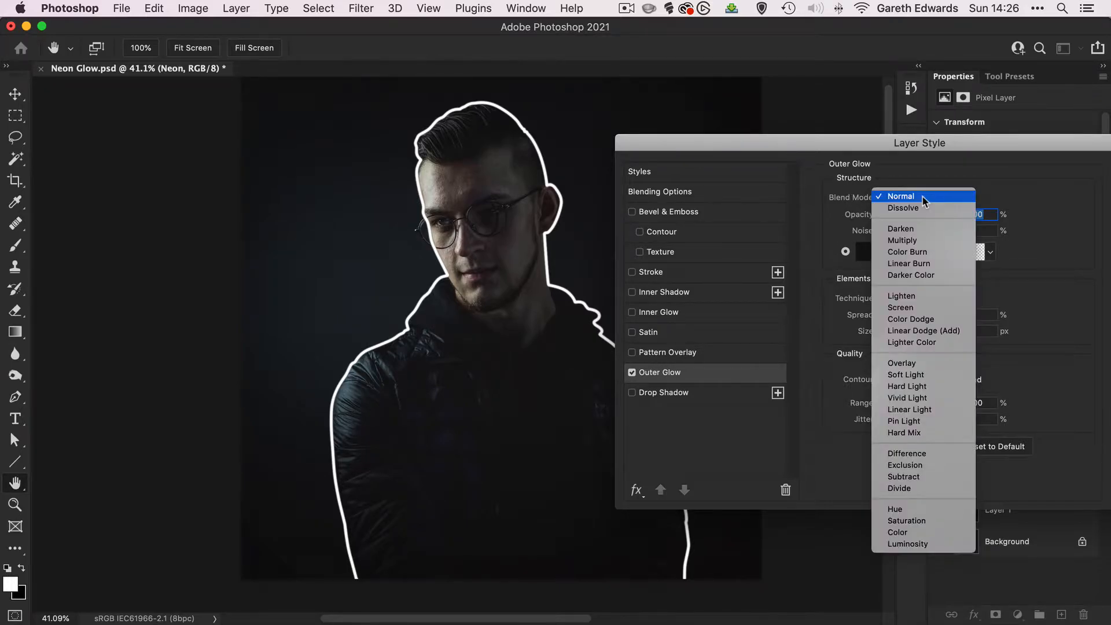
left_click(920, 330)
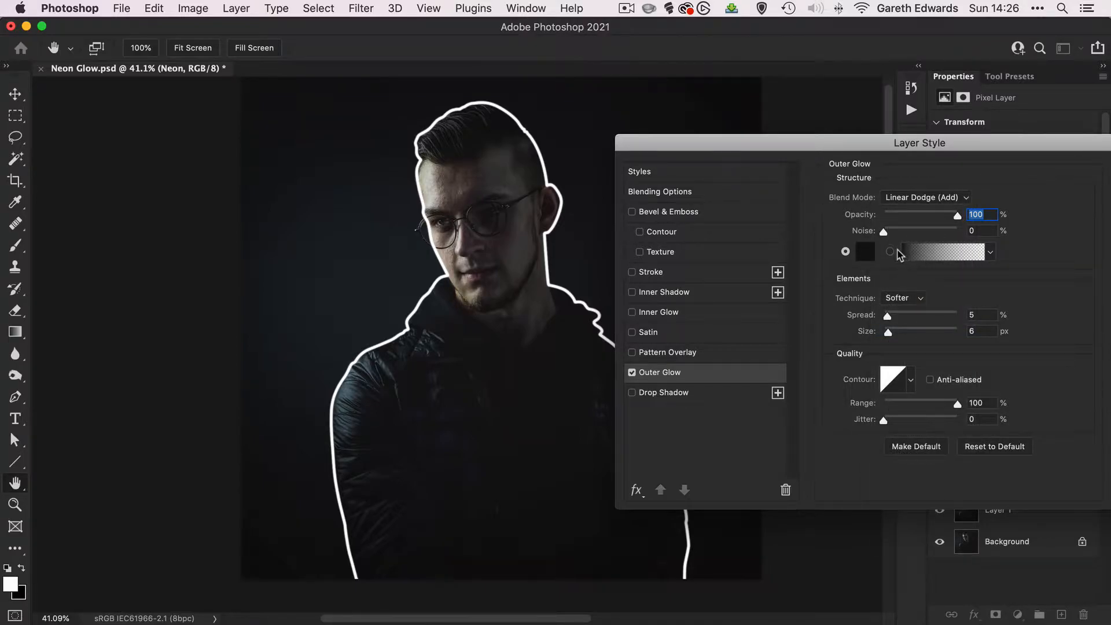
Set the Outer Glow colour to magenta #f00ff0
left_click(866, 253)
type("f00ef0")
left_click(818, 153)
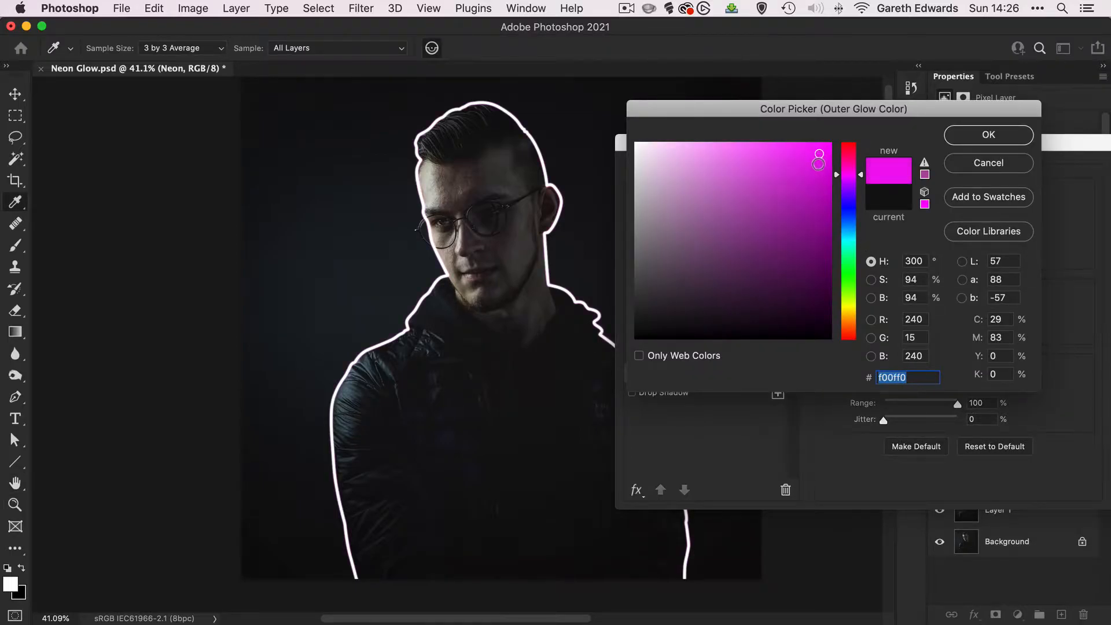
left_click(989, 135)
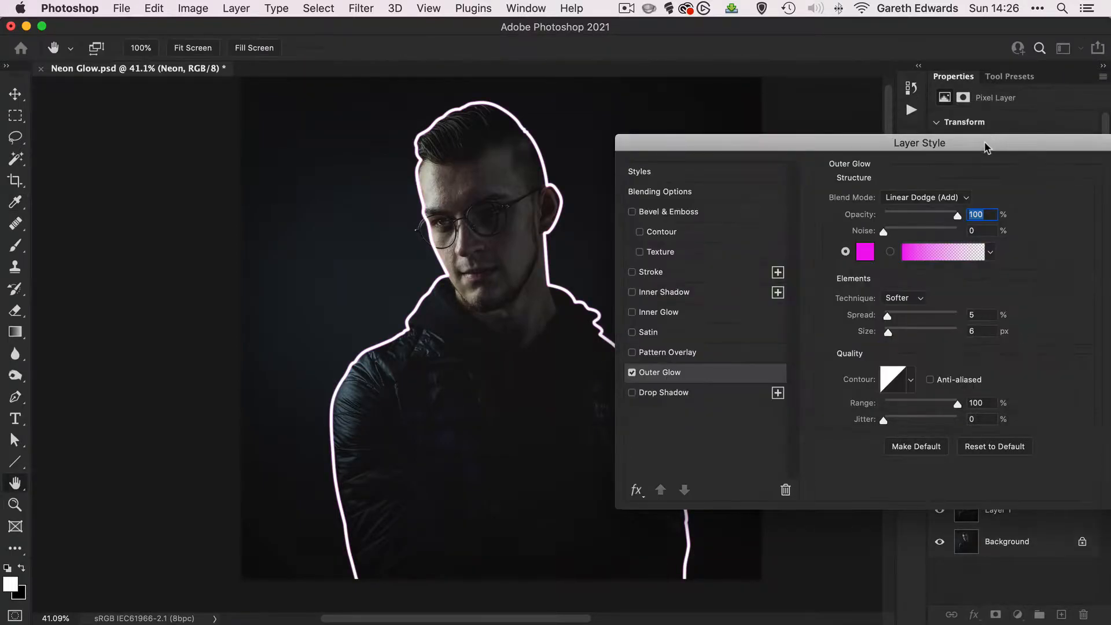
left_click_drag(878, 145, 876, 146)
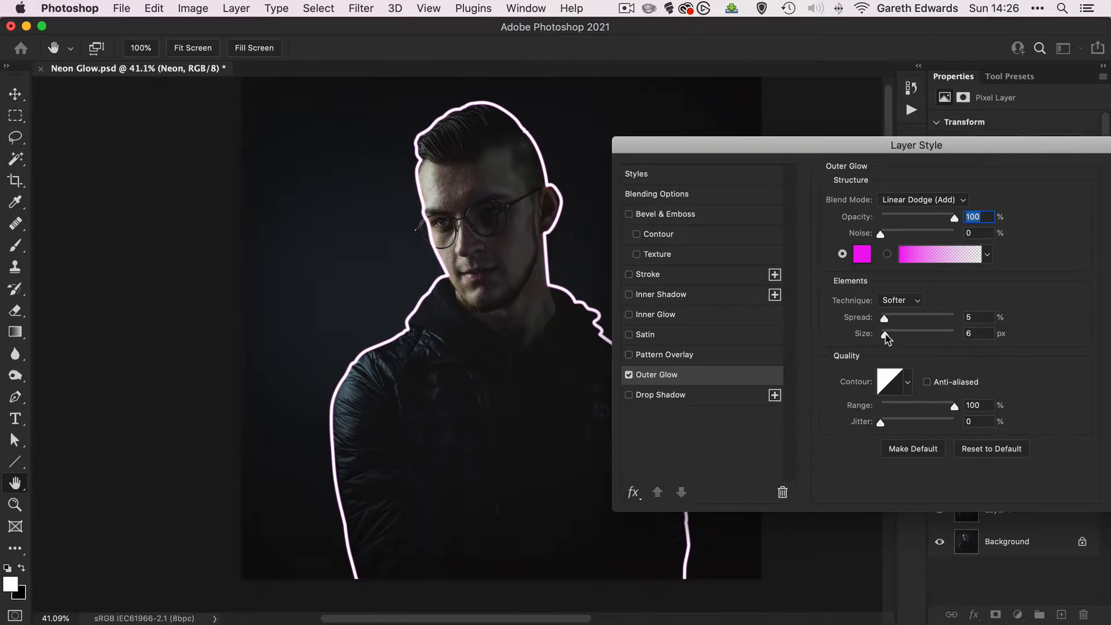
Set the Outer Glow's spread to 3%, size to 18 px and range to 85%
left_click_drag(885, 335, 890, 336)
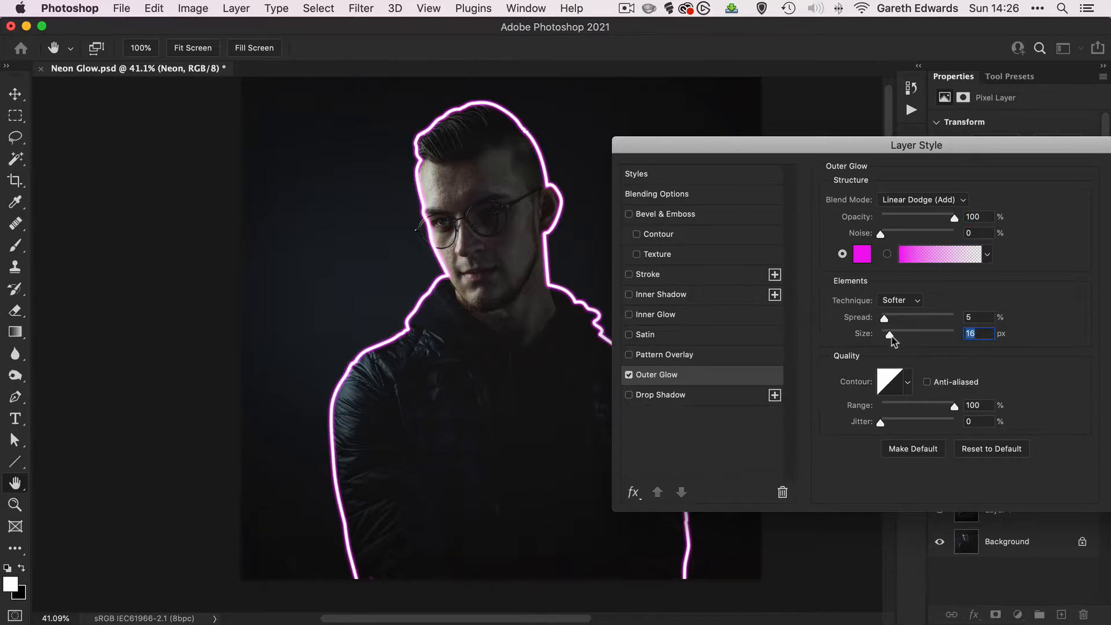
left_click_drag(892, 334, 890, 335)
left_click_drag(883, 322, 896, 338)
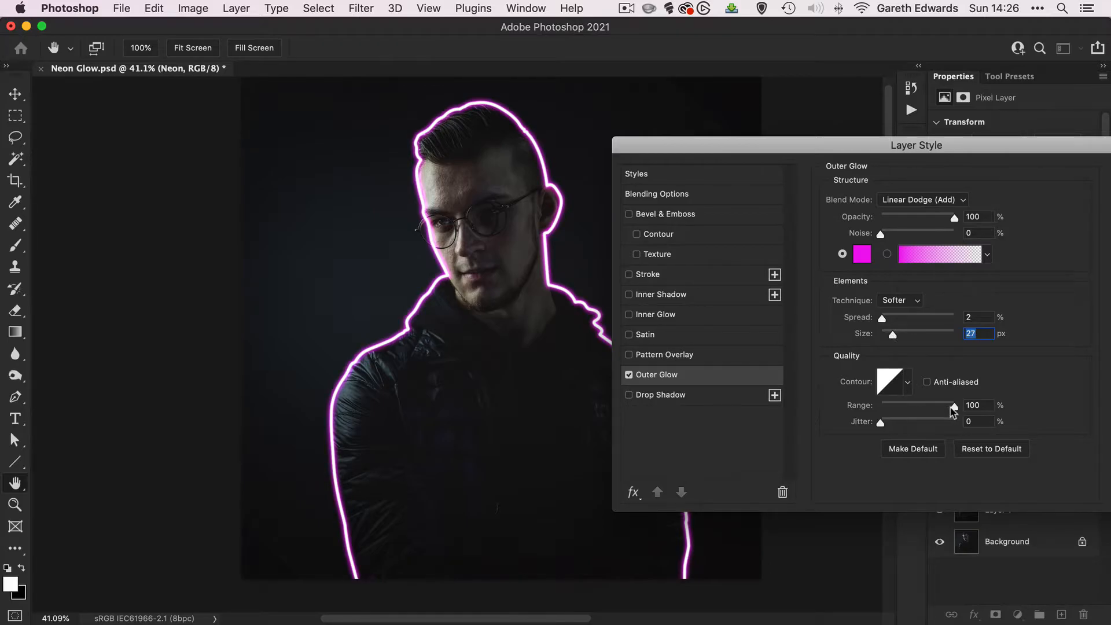
left_click_drag(953, 412, 916, 414)
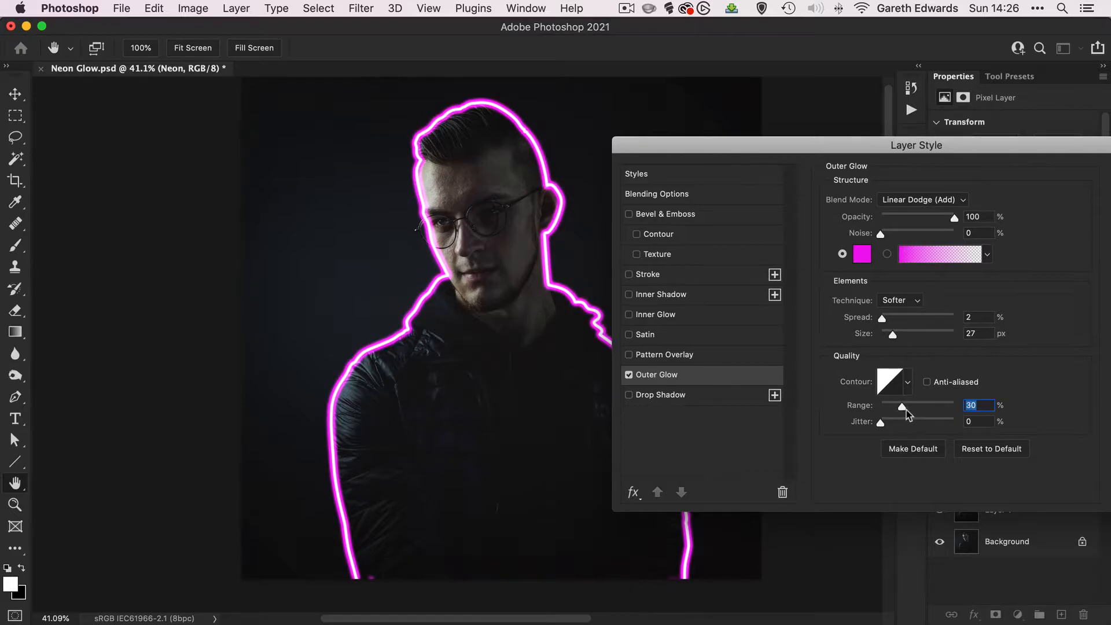
left_click_drag(921, 411, 945, 409)
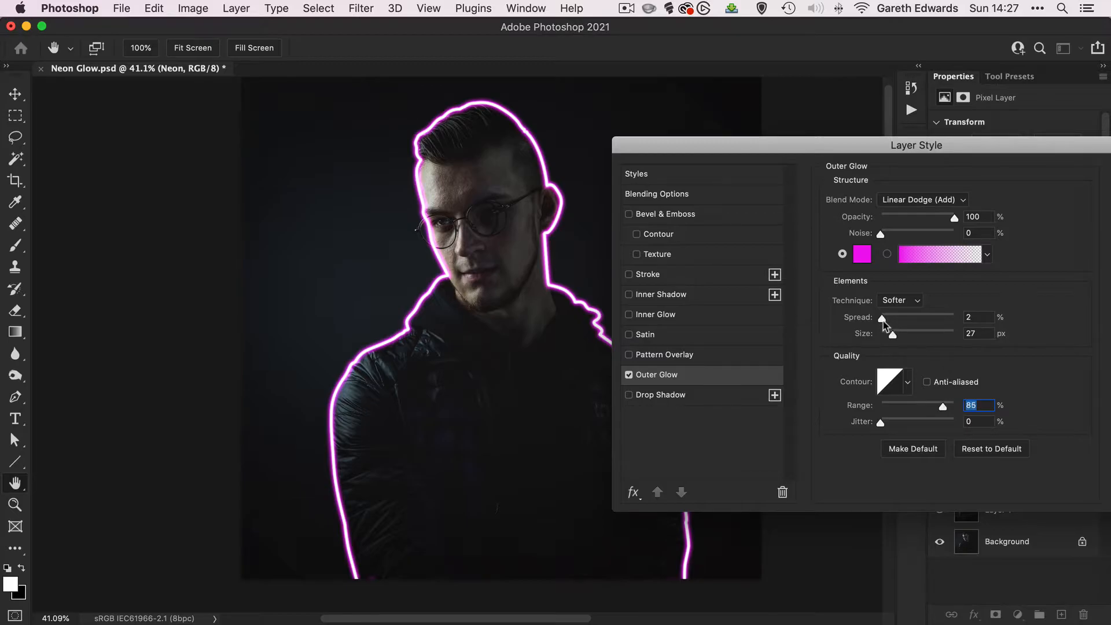
mouse_move(883, 321)
left_mouse_down()
mouse_move(902, 322)
mouse_move(882, 322)
left_mouse_up()
left_click(891, 336)
Add a Drop Shadow to the Neon layer and set its colour to magenta #eb17da
left_click(629, 395)
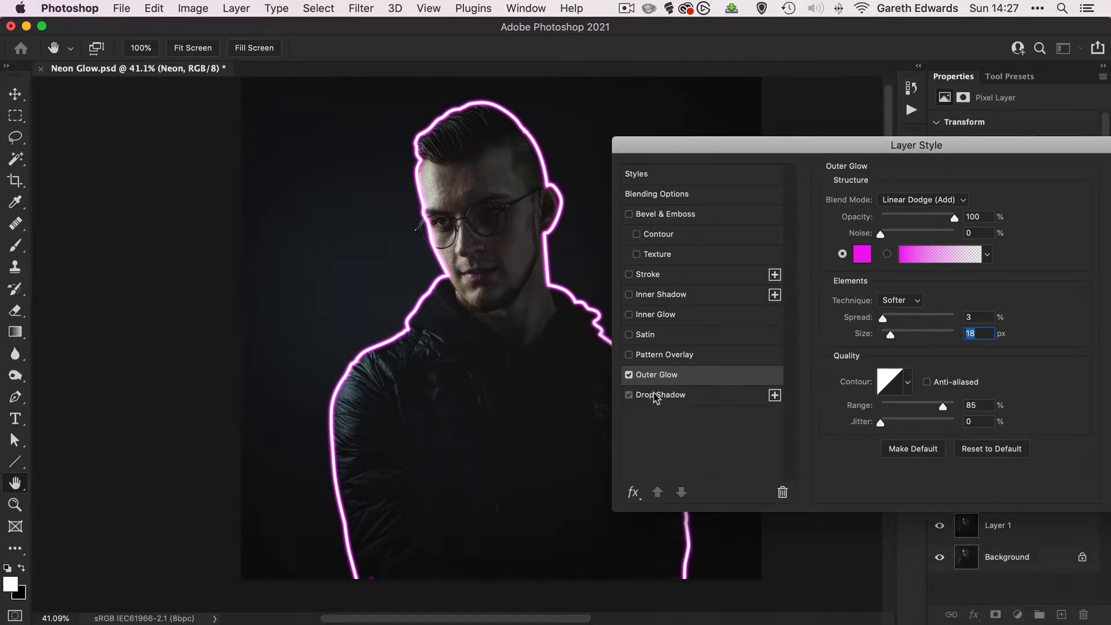
left_click(653, 398)
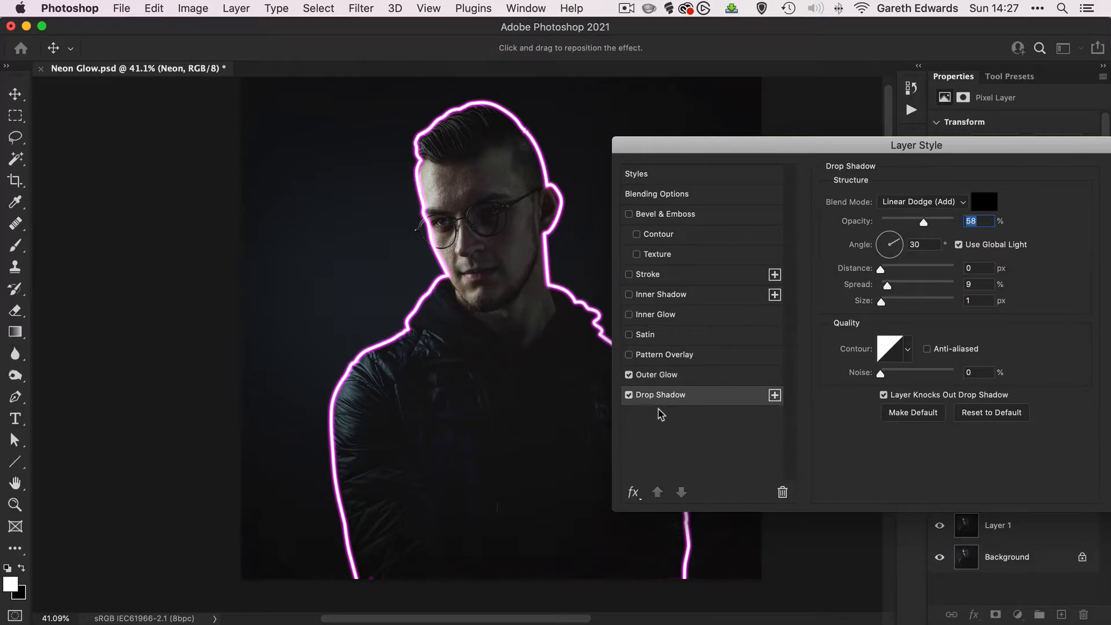
left_click(874, 278)
left_click(971, 204)
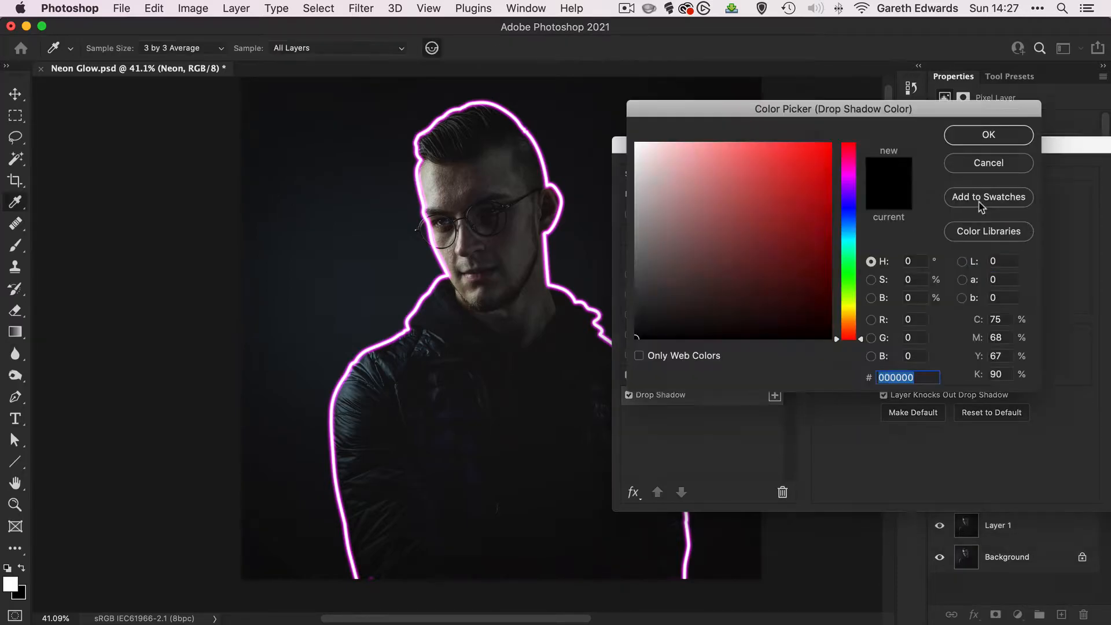
left_click(849, 168)
left_click_drag(850, 168, 851, 173)
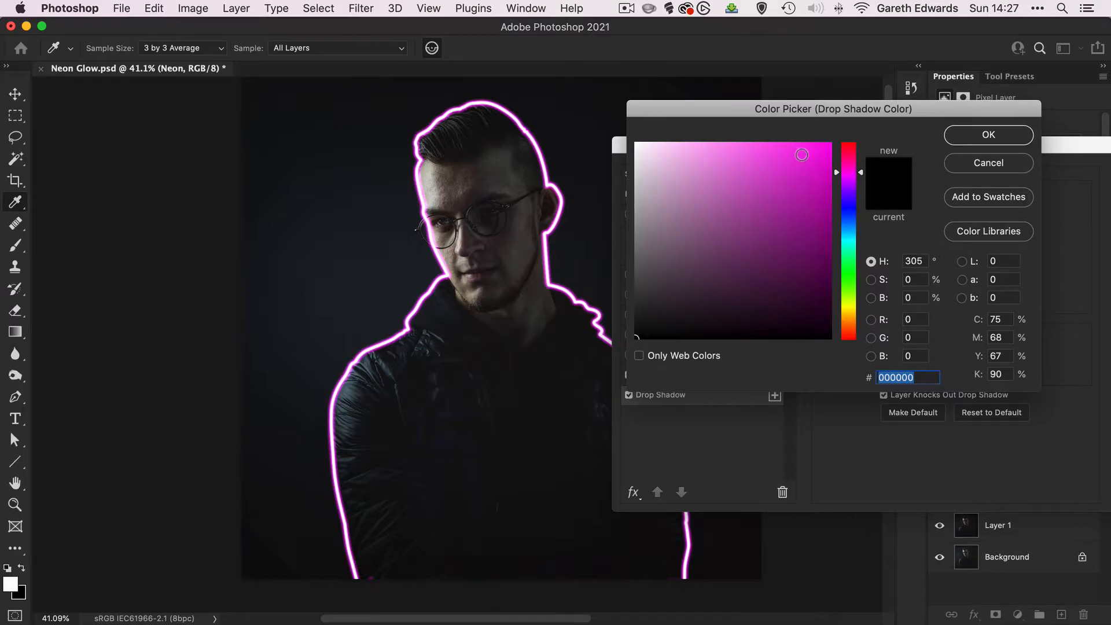
left_click(810, 156)
left_click_drag(810, 155, 811, 157)
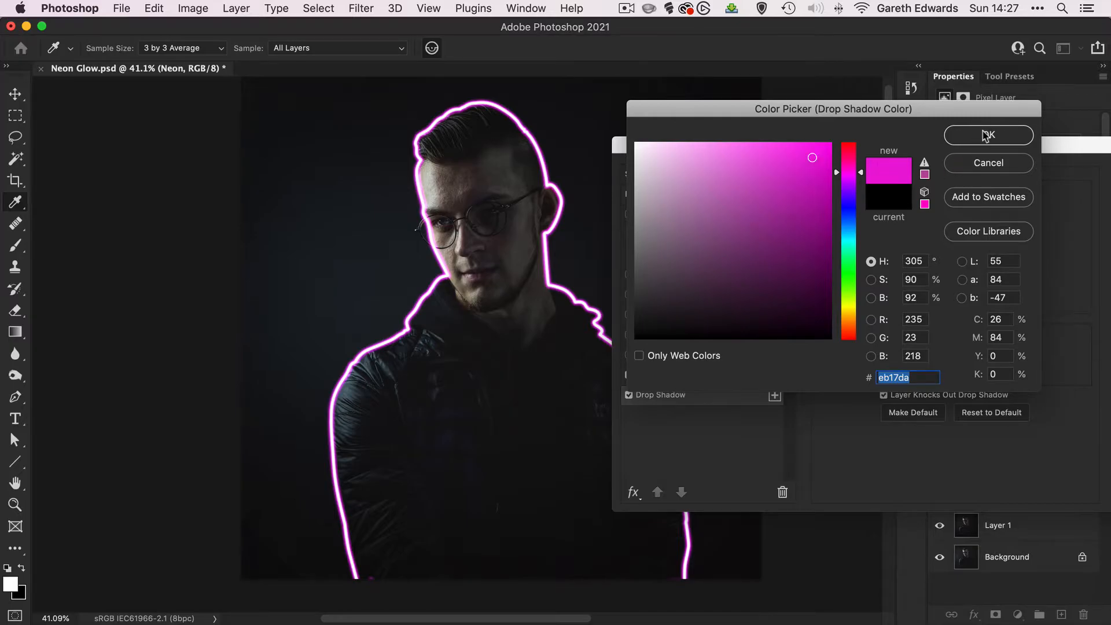
left_click(986, 135)
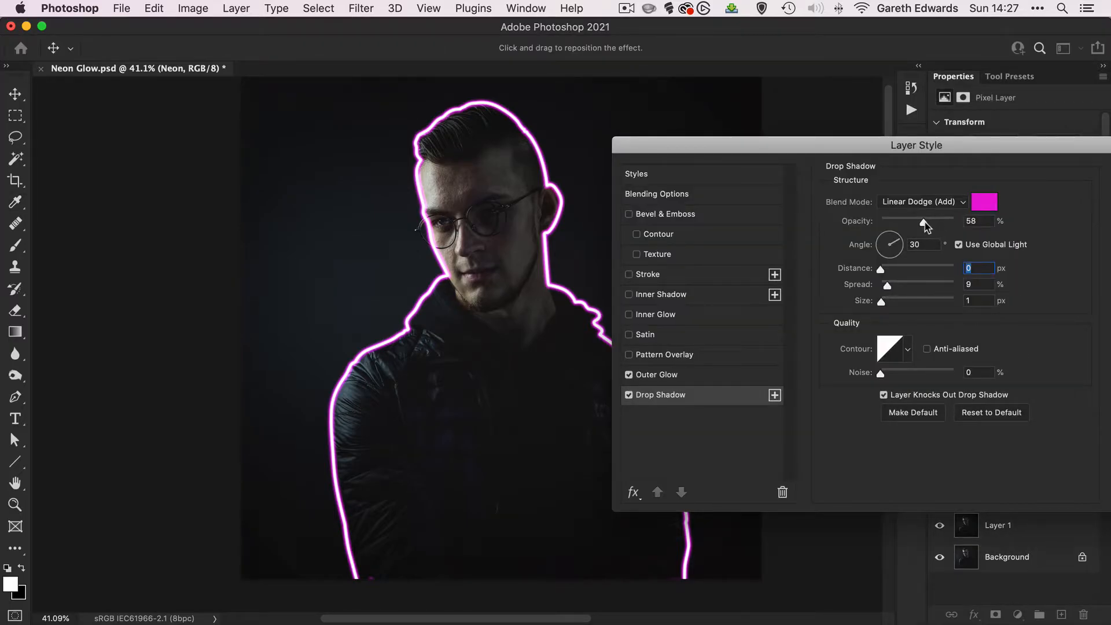
Set the Drop Shadow's opacity to 100%, spread to 19% and size to 133 px, keeping the distance at 0 px
left_click(946, 223)
left_click_drag(948, 222, 946, 223)
left_click(880, 269)
left_click_drag(880, 302, 921, 302)
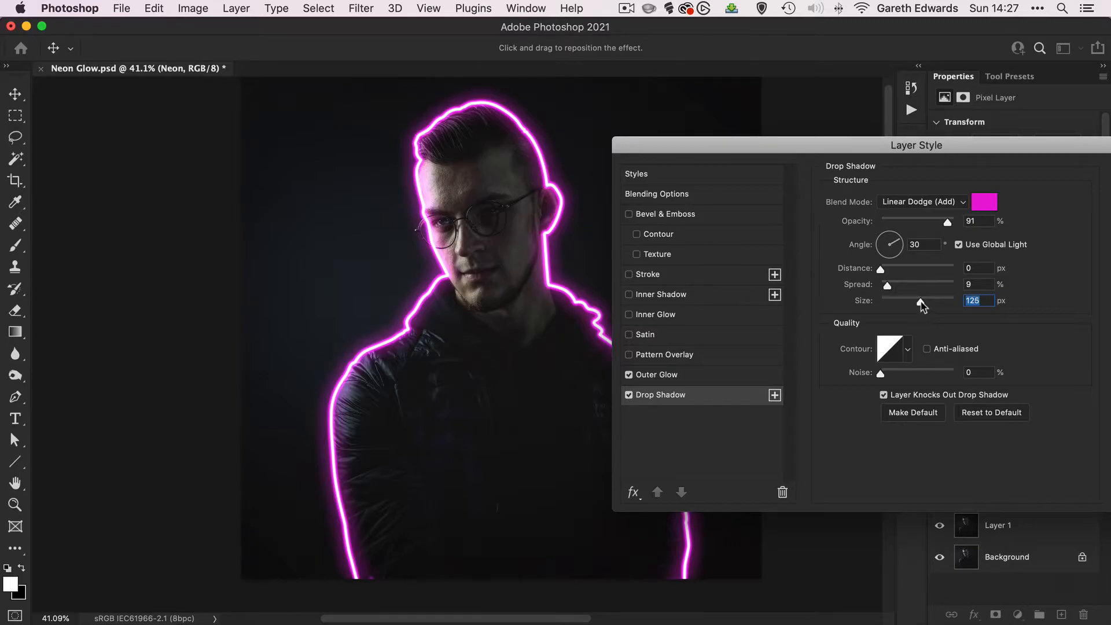
left_click_drag(925, 307, 921, 303)
left_click_drag(946, 222, 958, 222)
left_click_drag(887, 287, 890, 286)
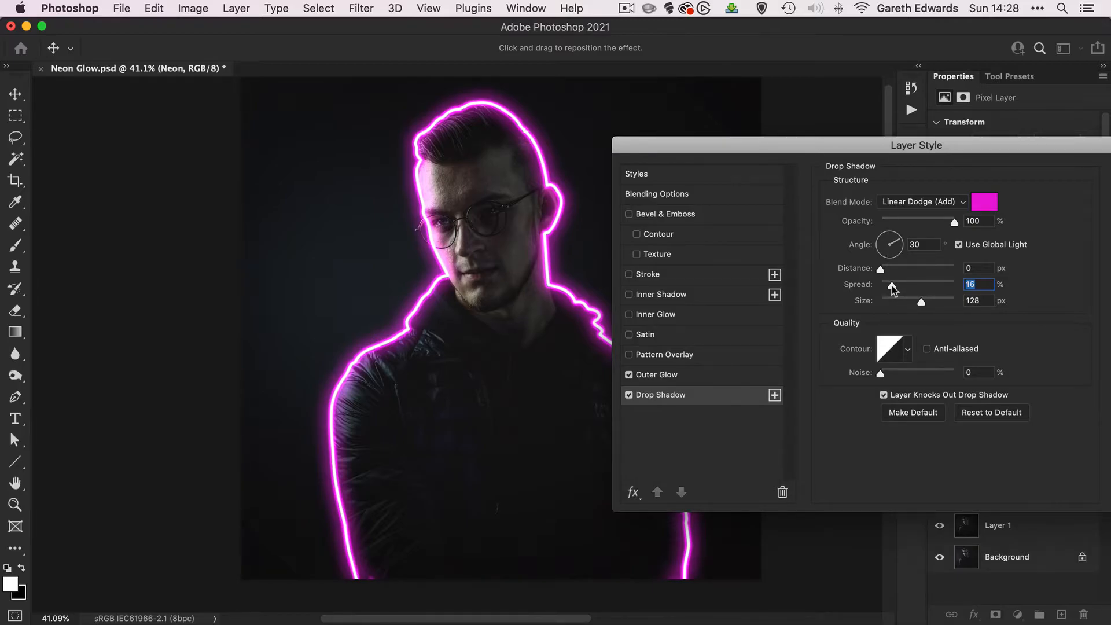
left_click_drag(891, 286, 895, 285)
left_click(923, 304)
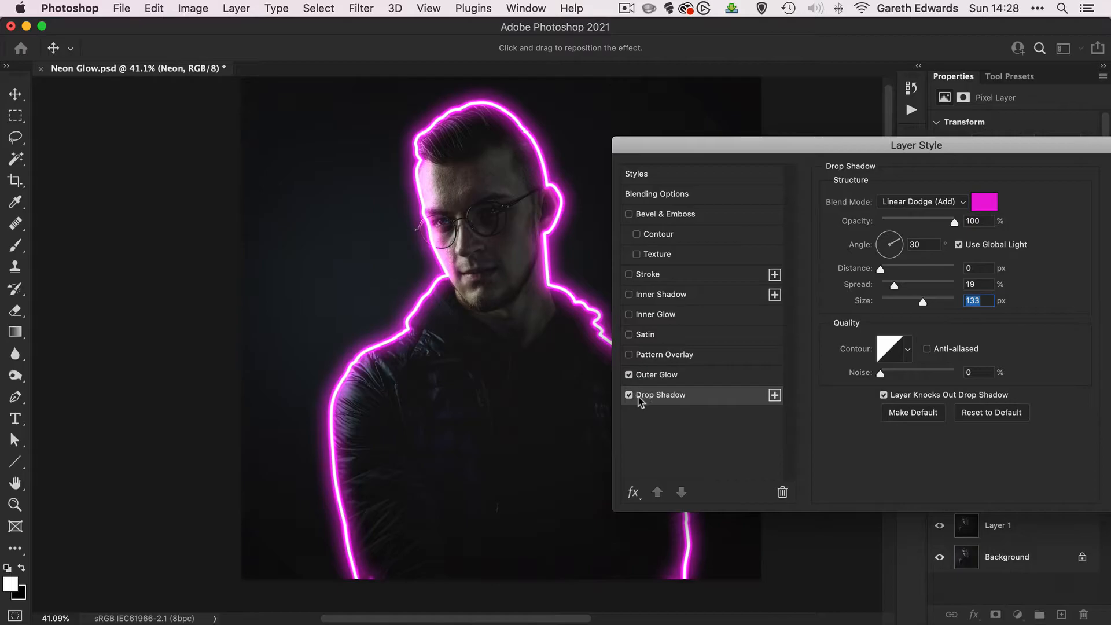
Add a second Drop Shadow instance to the Neon layer and open the lower one's settings
left_click(774, 395)
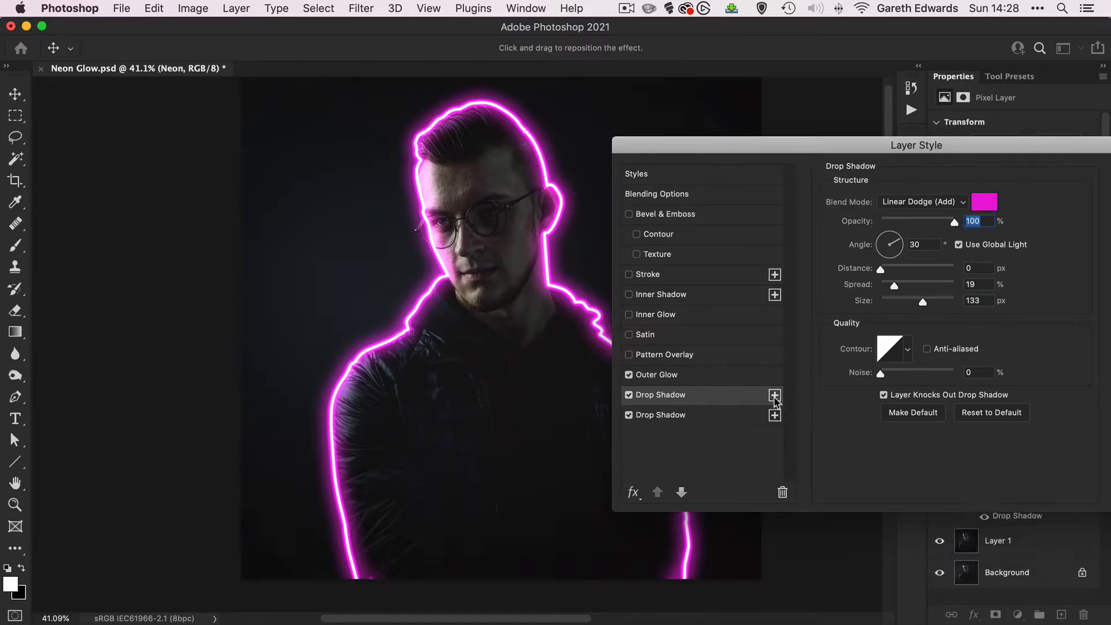
left_click(687, 416)
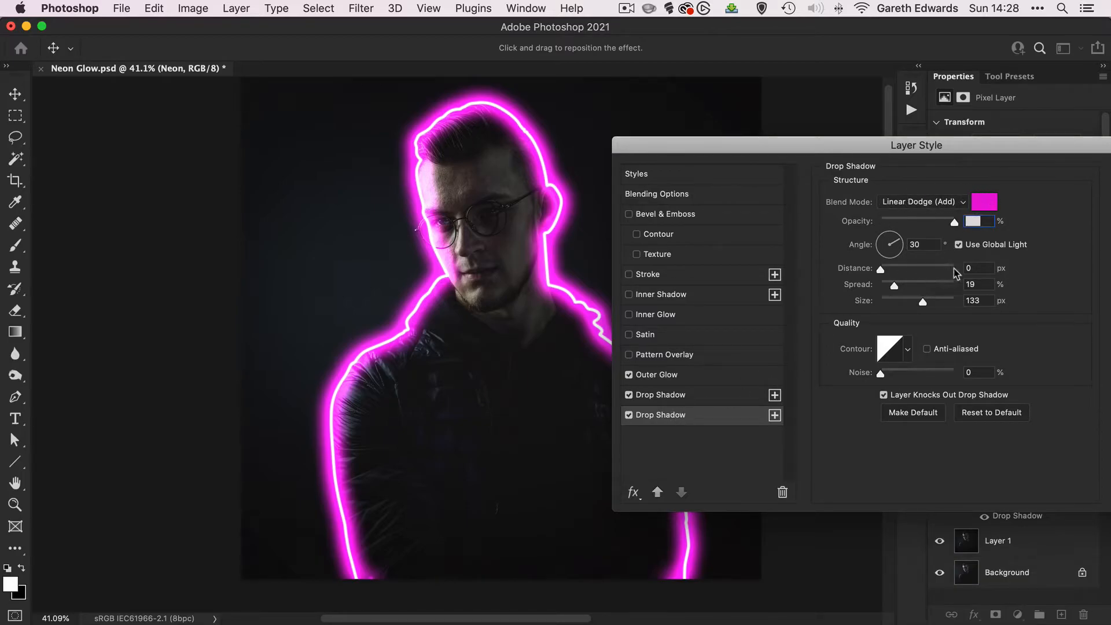
Set the lower Drop Shadow's size to 221 px, opacity to 72% and spread to 4%, and apply the layer style
left_click_drag(923, 302, 946, 301)
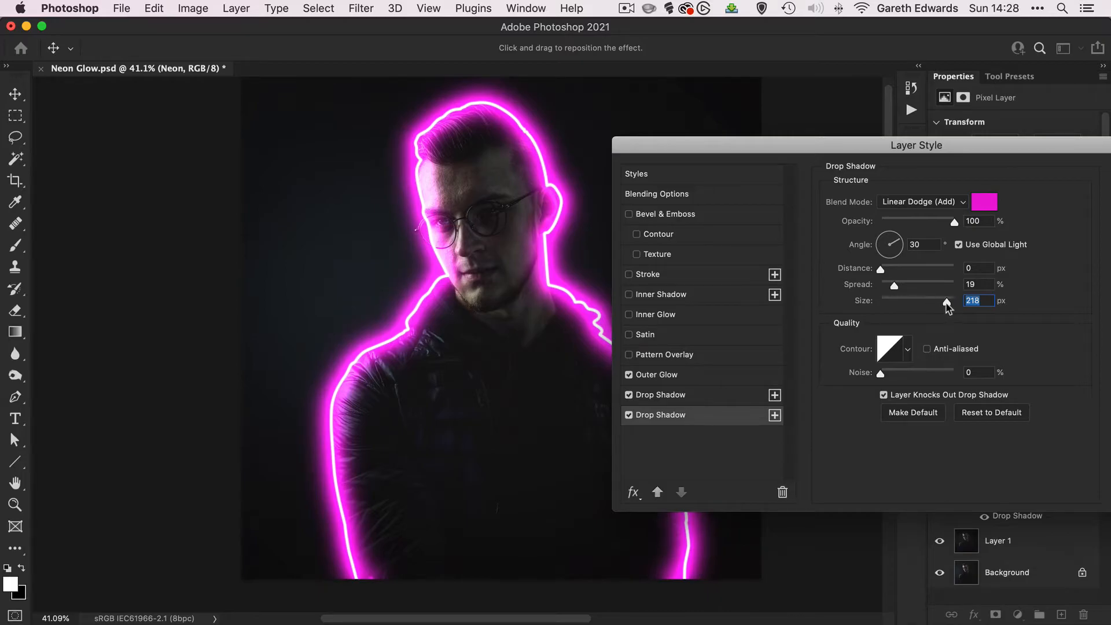
left_click_drag(946, 302, 950, 302)
left_click_drag(947, 222, 925, 227)
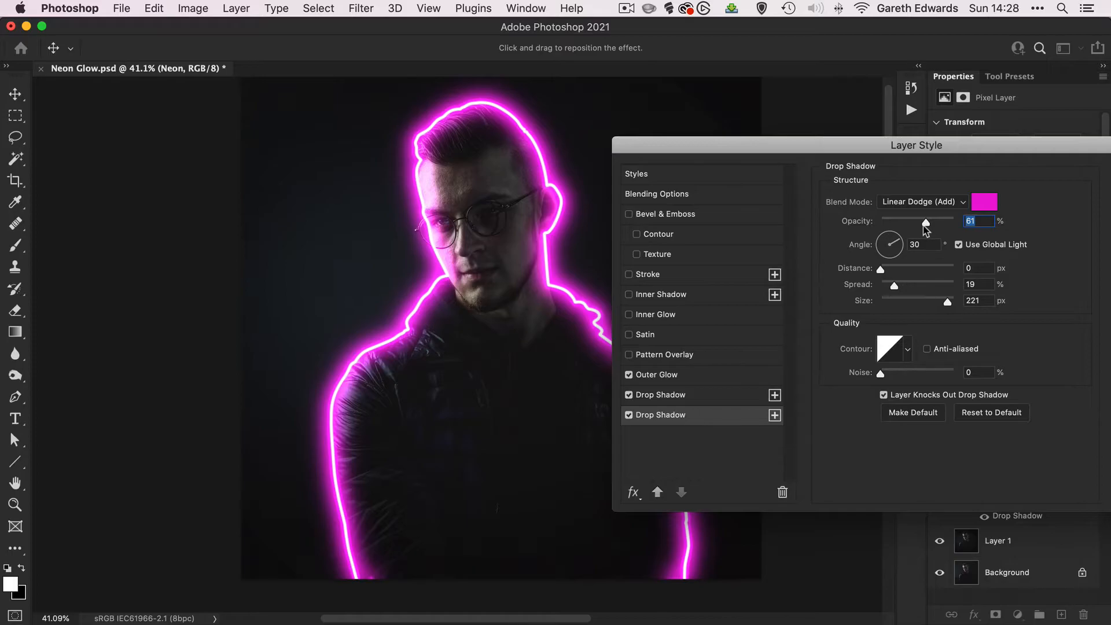
left_click_drag(926, 227, 912, 226)
left_click_drag(892, 285, 874, 287)
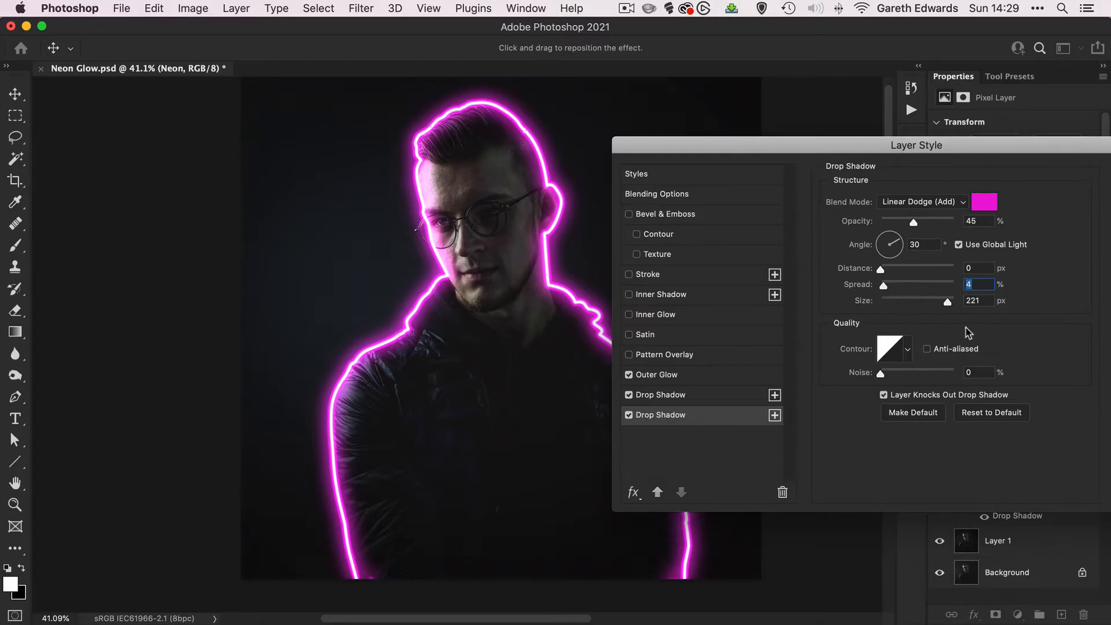
left_click_drag(916, 226, 935, 226)
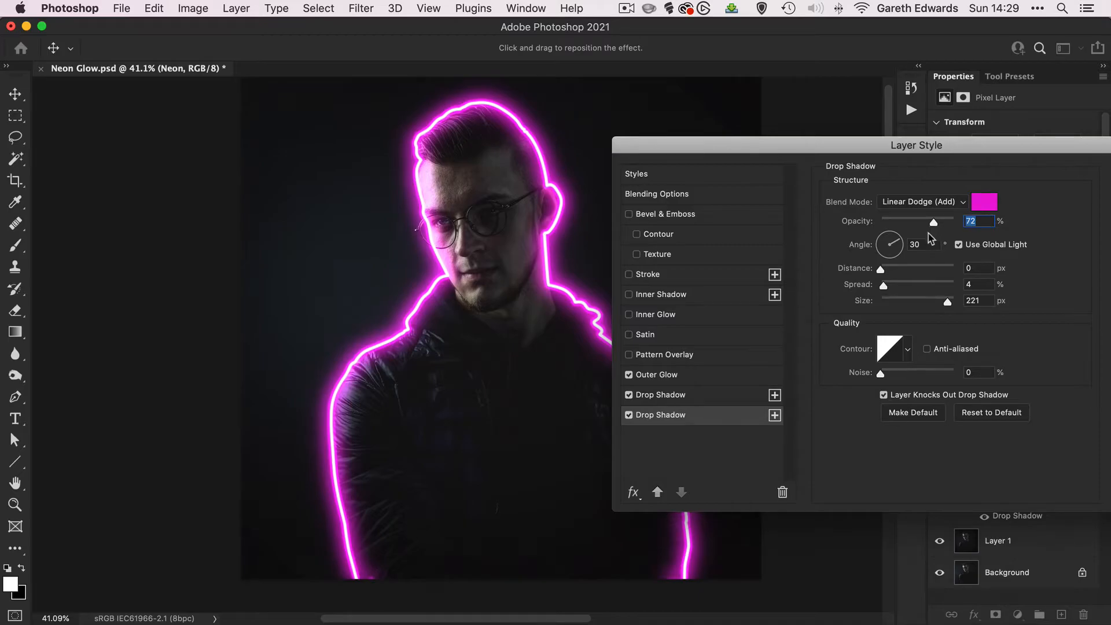
left_click_drag(833, 147, 590, 132)
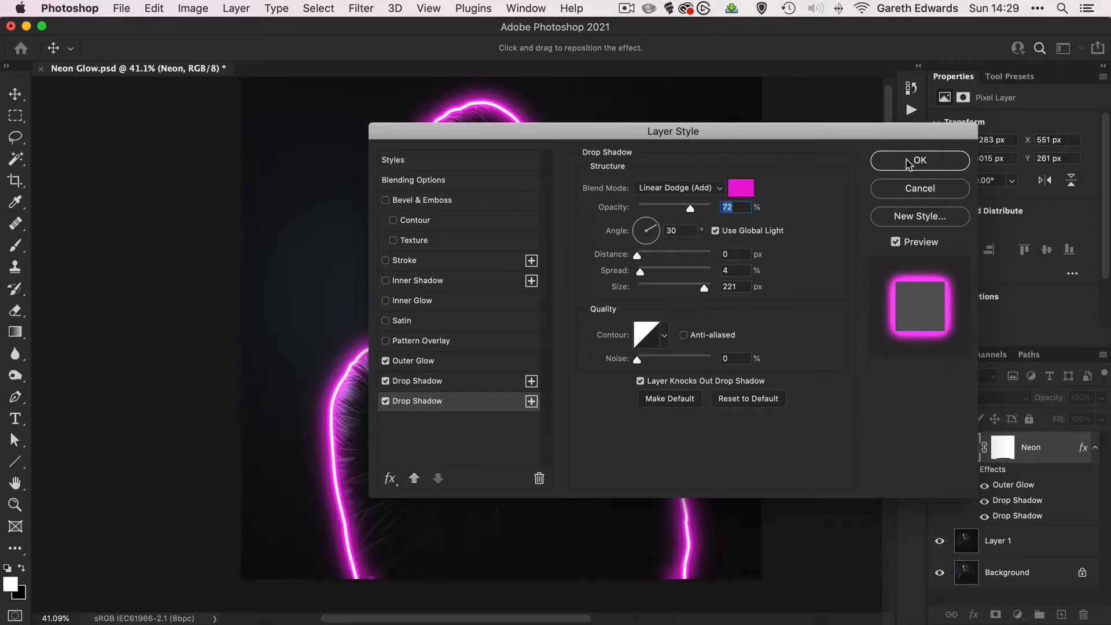
left_click(908, 164)
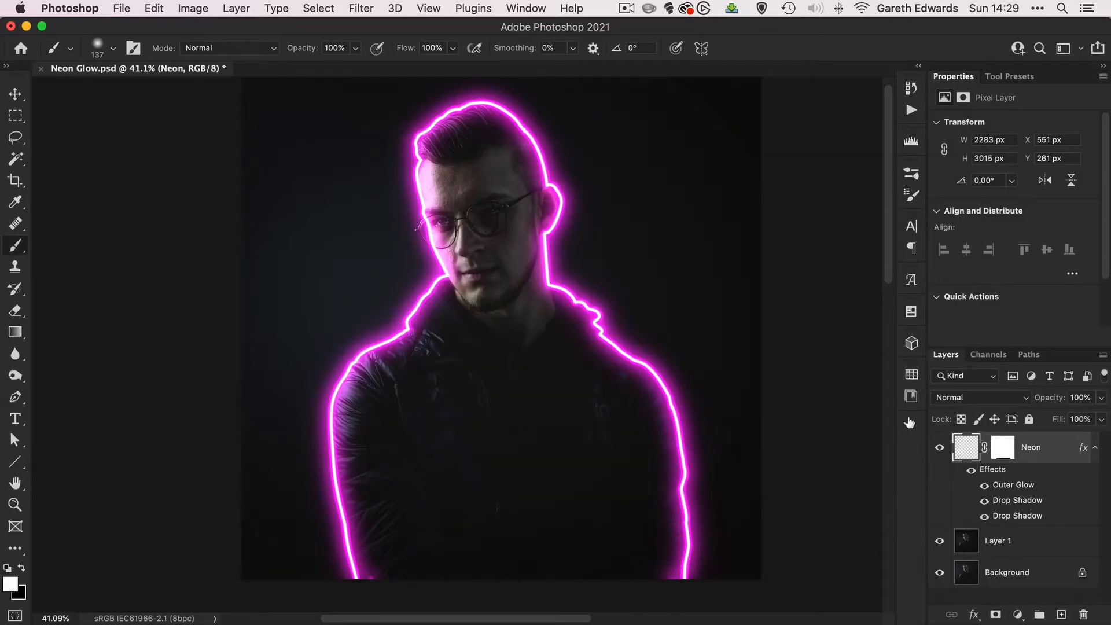
Mask the neon line where it crosses the man's glasses frame, painting black on the Neon layer's mask with a 9 px brush
left_click(1002, 454)
key("x")
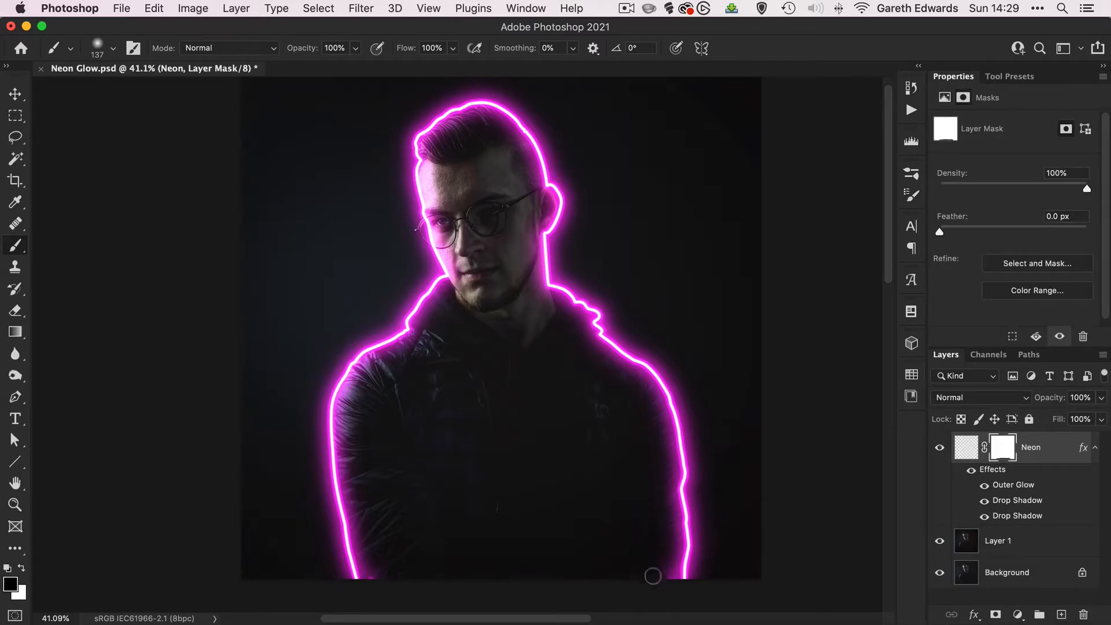
left_click_drag(390, 565, 395, 565)
key("z")
left_click_drag(431, 220, 503, 211)
key("b")
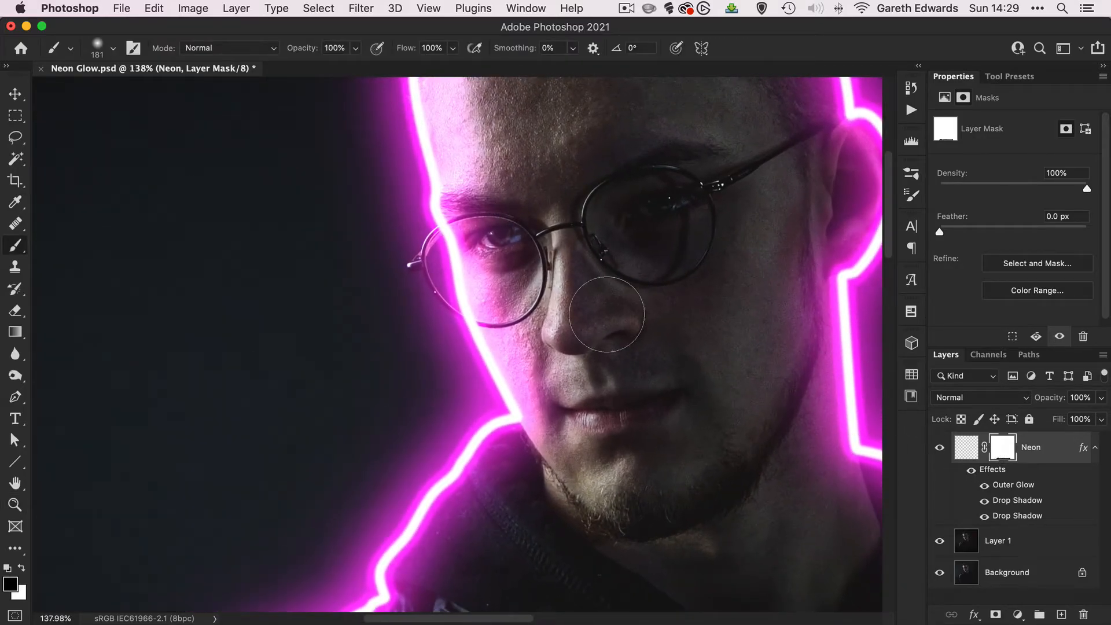
key("bracketleft")
key("bracketleft")
key("bracketleft")
key("bracketleft")
key("bracketleft")
key("bracketleft")
key("bracketleft")
key("bracketleft")
key("bracketleft")
key("bracketleft")
left_click_drag(453, 307, 487, 336)
key("bracketleft")
key("bracketleft")
key("bracketleft")
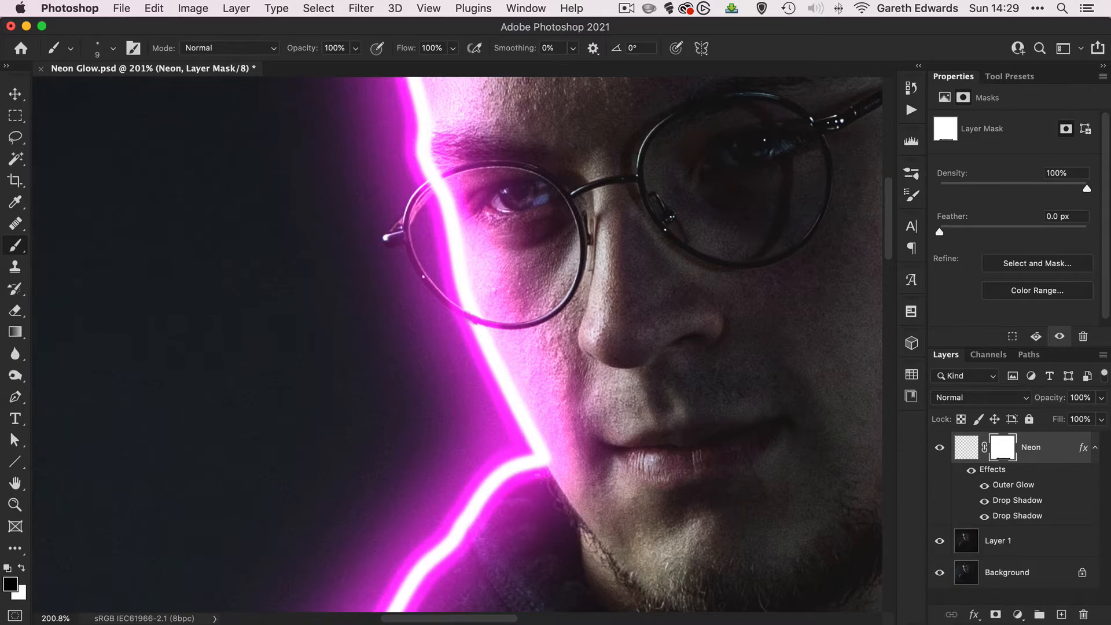
key("x")
scroll(457, 344, "up", 4)
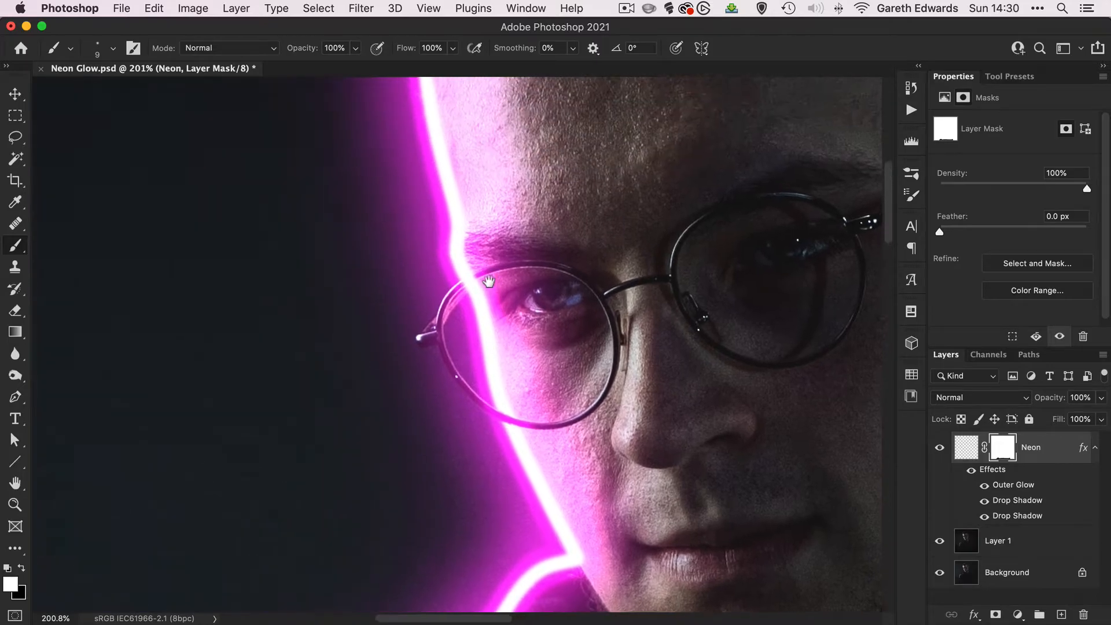
key("x")
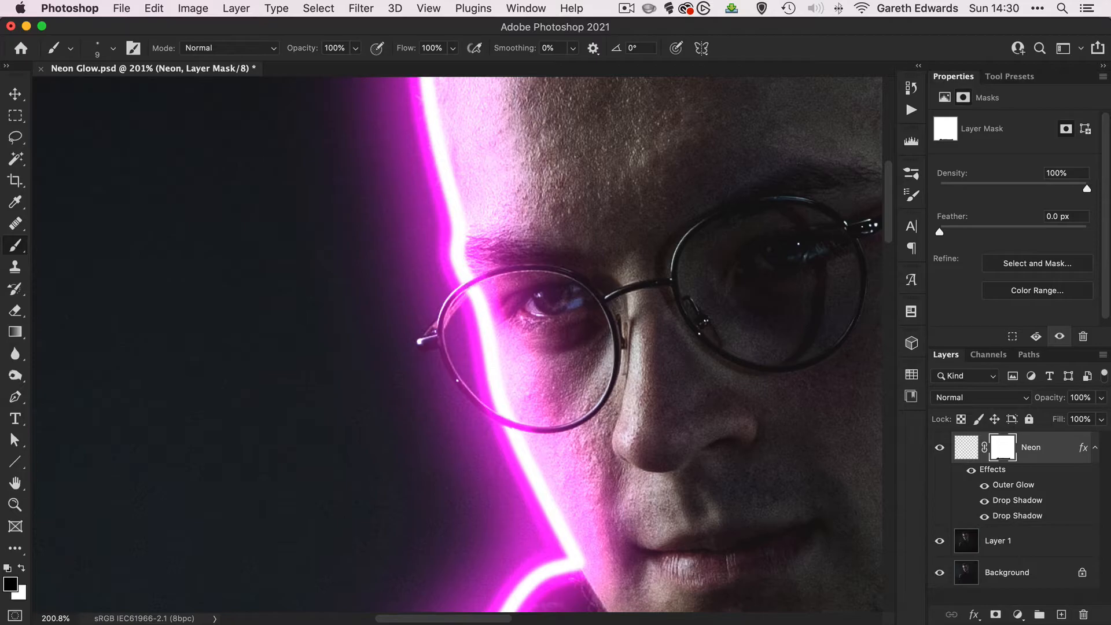
key("z")
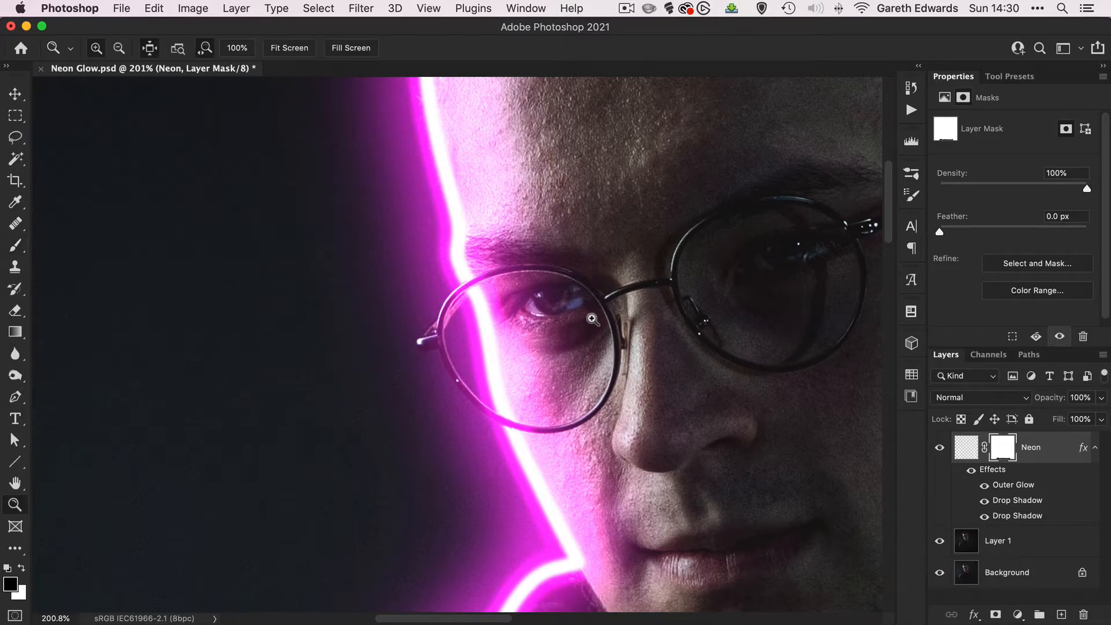
left_click_drag(604, 315, 533, 316)
left_click_drag(726, 342, 612, 245)
key("super+space")
mouse_move(615, 300)
left_mouse_down()
mouse_move(587, 302)
mouse_move(554, 263)
mouse_move(540, 265)
mouse_move(570, 305)
mouse_move(562, 315)
left_mouse_up()
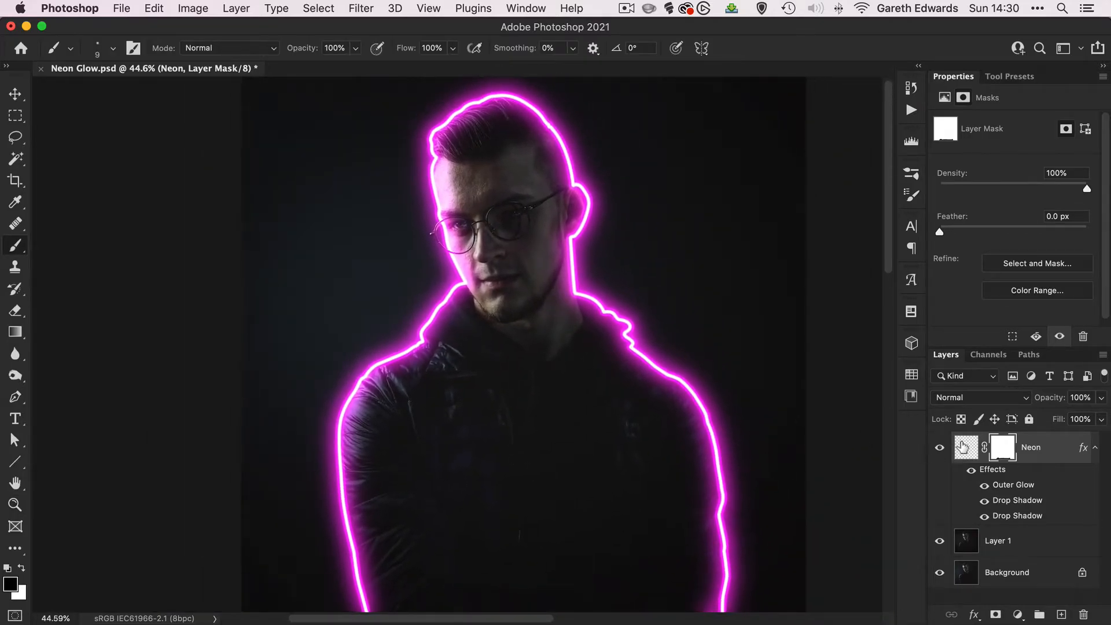
Create a new layer above the Neon layer and set its blend mode to Soft Light
left_click(965, 447)
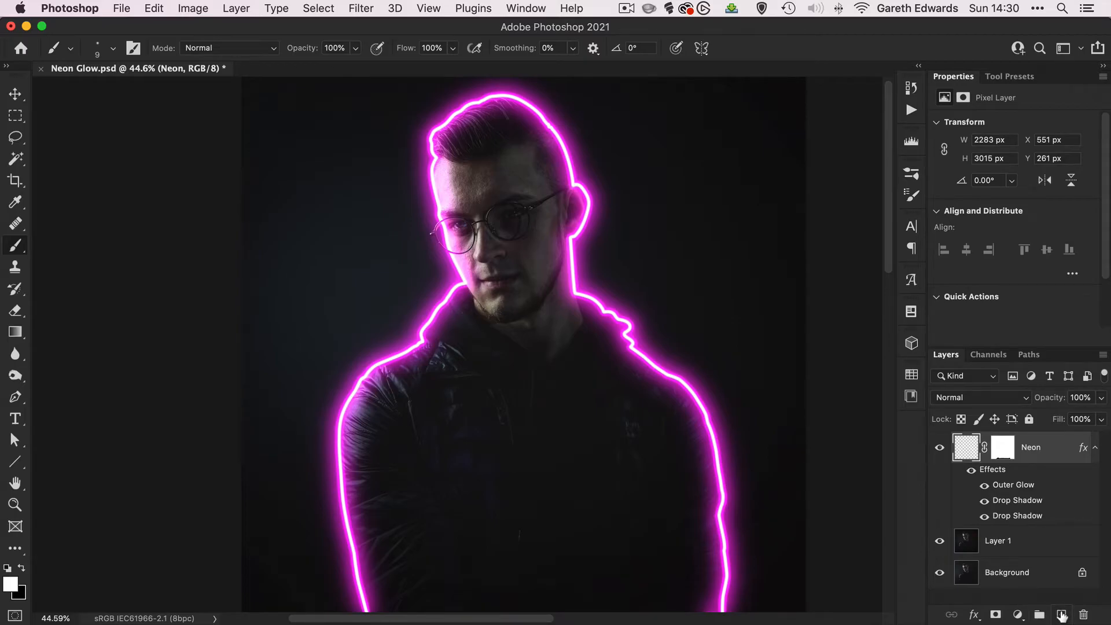
left_click(1062, 614)
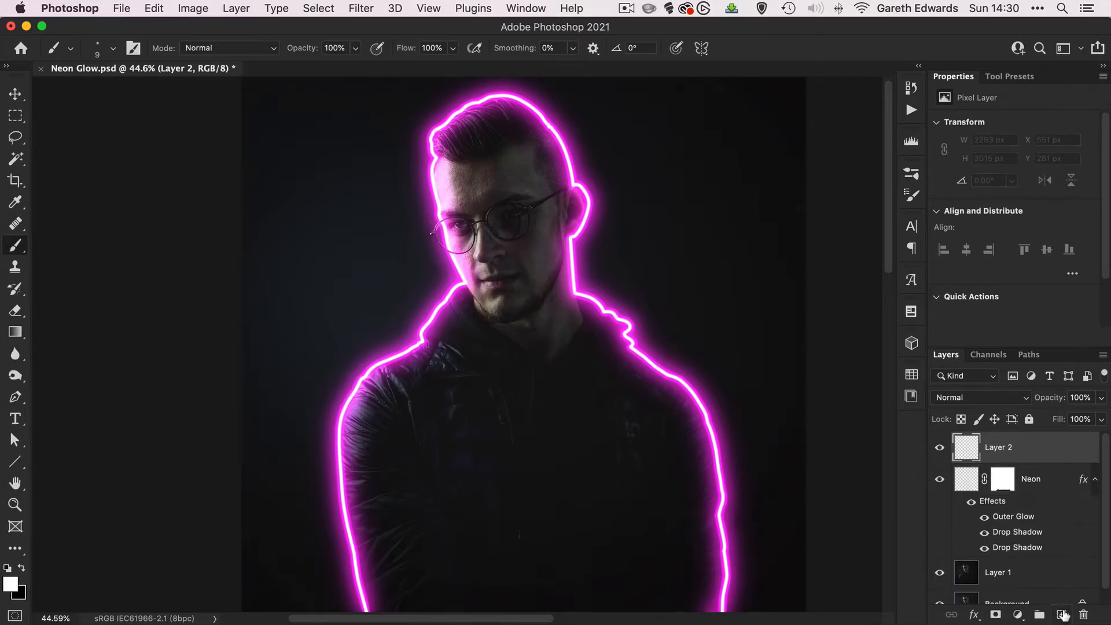
left_click(978, 397)
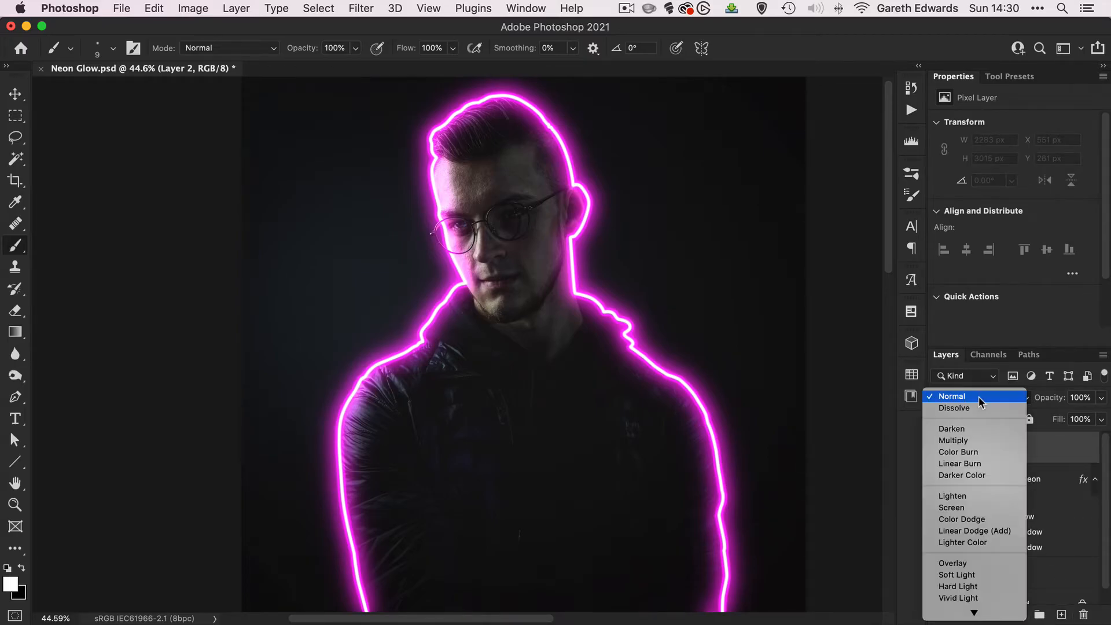
left_click(984, 575)
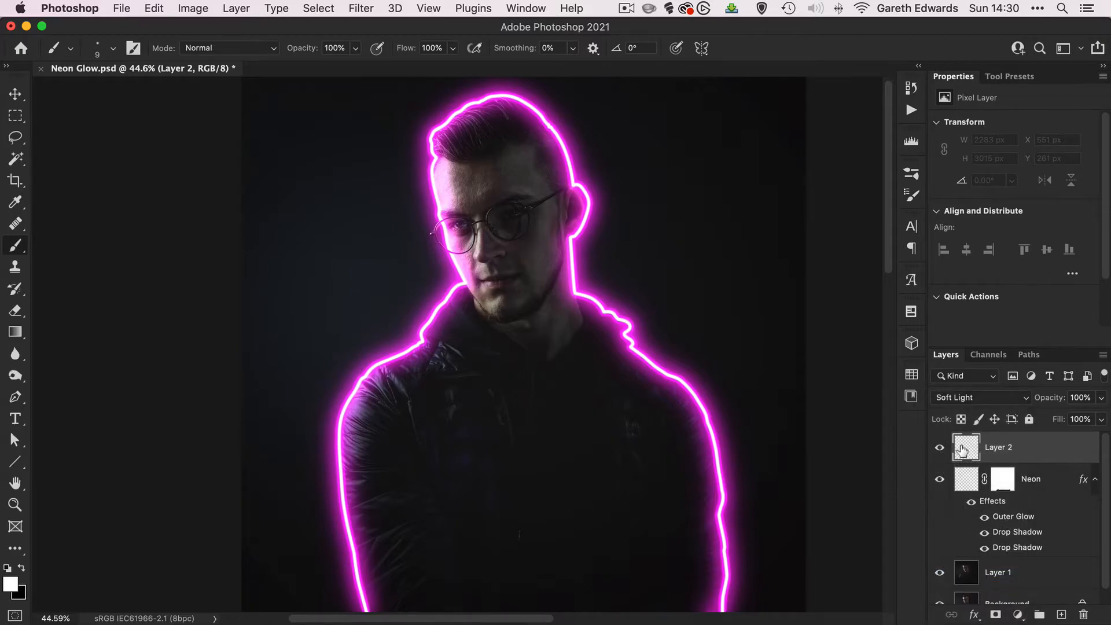
Sample magenta from the neon glow and set up a soft brush of about 362 px with 0% hardness
left_click(578, 165, "alt")
left_click(579, 166, "alt")
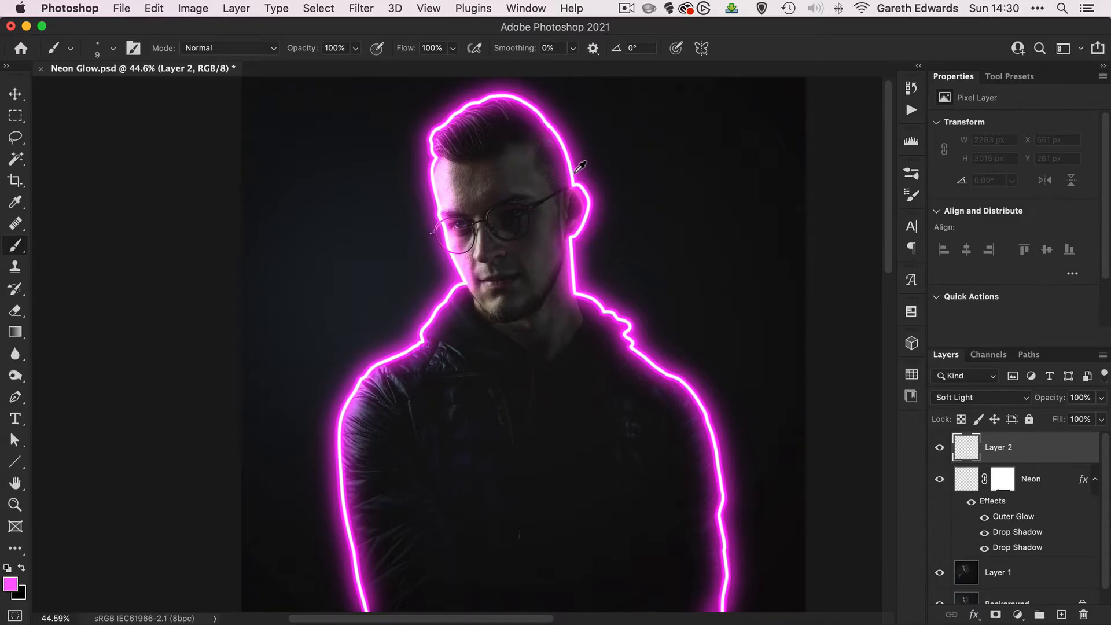
left_click(580, 288, "alt")
left_click(580, 287, "alt")
left_click_drag(504, 259, 570, 254)
right_click(573, 255)
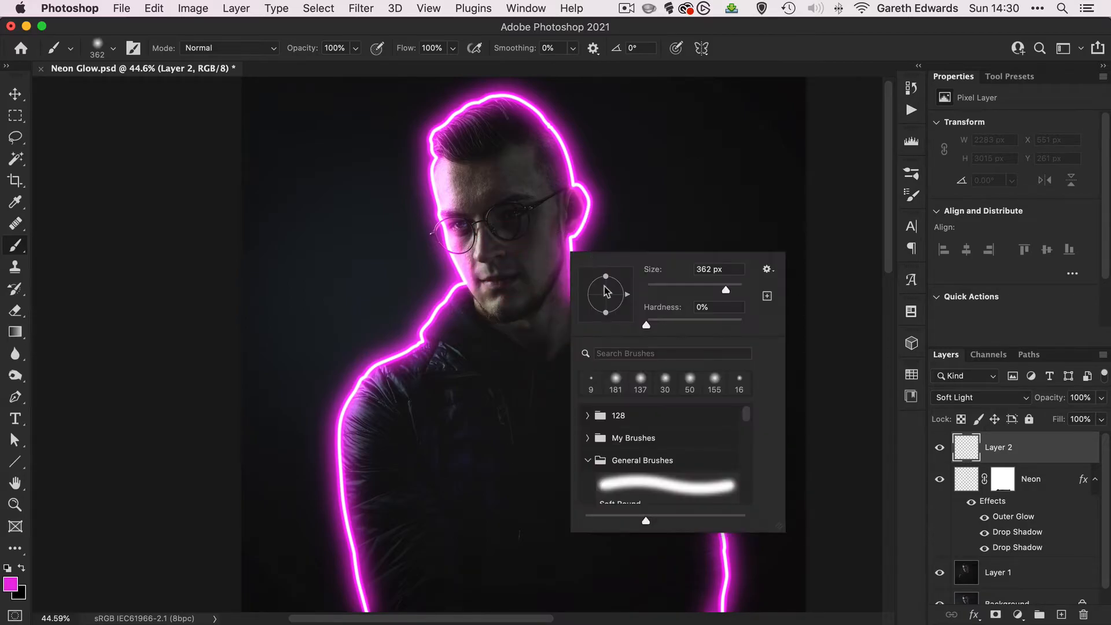
left_click_drag(646, 324, 602, 318)
Paint magenta light over the face, neck and the jacket sleeve beneath the lit side of the face, at 30% and 20% brush opacity
left_click_drag(479, 244, 570, 232)
key("3")
mouse_move(540, 157)
left_mouse_down()
mouse_move(558, 246)
mouse_move(528, 148)
mouse_move(543, 199)
mouse_move(529, 168)
mouse_move(543, 279)
mouse_move(538, 266)
mouse_move(542, 202)
mouse_move(541, 250)
mouse_move(568, 362)
mouse_move(564, 350)
mouse_move(595, 352)
mouse_move(565, 319)
mouse_move(619, 364)
mouse_move(543, 305)
mouse_move(544, 194)
mouse_move(522, 147)
mouse_move(460, 231)
mouse_move(465, 185)
mouse_move(452, 182)
mouse_move(444, 214)
mouse_move(453, 169)
left_mouse_up()
key("2")
mouse_move(468, 208)
left_mouse_down()
mouse_move(453, 179)
mouse_move(455, 201)
mouse_move(438, 217)
mouse_move(427, 174)
mouse_move(463, 304)
mouse_move(442, 316)
mouse_move(440, 174)
mouse_move(449, 218)
left_mouse_up()
mouse_move(446, 178)
left_mouse_down()
mouse_move(510, 303)
mouse_move(445, 165)
left_mouse_up()
mouse_move(491, 299)
left_mouse_down()
mouse_move(472, 319)
mouse_move(493, 301)
mouse_move(483, 305)
left_mouse_up()
mouse_move(448, 355)
left_mouse_down()
mouse_move(478, 309)
mouse_move(438, 372)
mouse_move(449, 343)
mouse_move(420, 353)
mouse_move(429, 353)
mouse_move(373, 448)
mouse_move(400, 384)
mouse_move(382, 456)
mouse_move(395, 383)
mouse_move(365, 406)
mouse_move(389, 364)
mouse_move(411, 368)
mouse_move(401, 379)
mouse_move(419, 327)
mouse_move(527, 282)
mouse_move(511, 322)
mouse_move(416, 393)
mouse_move(412, 384)
mouse_move(381, 392)
mouse_move(371, 483)
mouse_move(365, 438)
mouse_move(396, 610)
left_mouse_up()
mouse_move(561, 280)
left_mouse_down()
mouse_move(498, 194)
mouse_move(523, 248)
mouse_move(525, 138)
mouse_move(558, 238)
left_mouse_up()
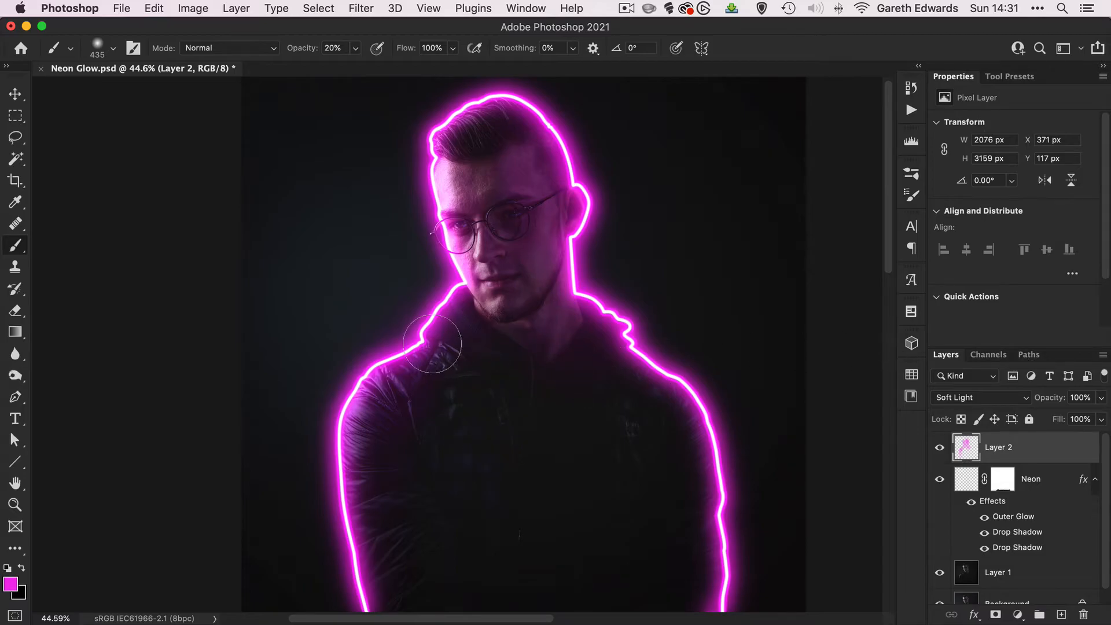
Paint magenta light over the opposite sleeve and across the jacket's chest with a larger brush of up to about 855 px
mouse_move(668, 415)
left_mouse_down()
mouse_move(595, 355)
mouse_move(689, 443)
mouse_move(665, 440)
mouse_move(714, 453)
mouse_move(704, 456)
mouse_move(696, 587)
left_mouse_up()
mouse_move(658, 515)
left_mouse_down("ctrl+alt")
mouse_move(690, 508)
mouse_move(620, 416)
left_mouse_up("ctrl+alt")
mouse_move(398, 484)
left_mouse_down()
mouse_move(377, 477)
mouse_move(398, 563)
mouse_move(412, 557)
mouse_move(424, 463)
left_mouse_up()
mouse_move(504, 361)
left_mouse_down()
mouse_move(526, 472)
mouse_move(509, 578)
mouse_move(605, 460)
mouse_move(677, 451)
mouse_move(679, 583)
mouse_move(668, 594)
mouse_move(650, 434)
left_mouse_up()
left_click_drag(509, 341, 480, 342, "ctrl+alt")
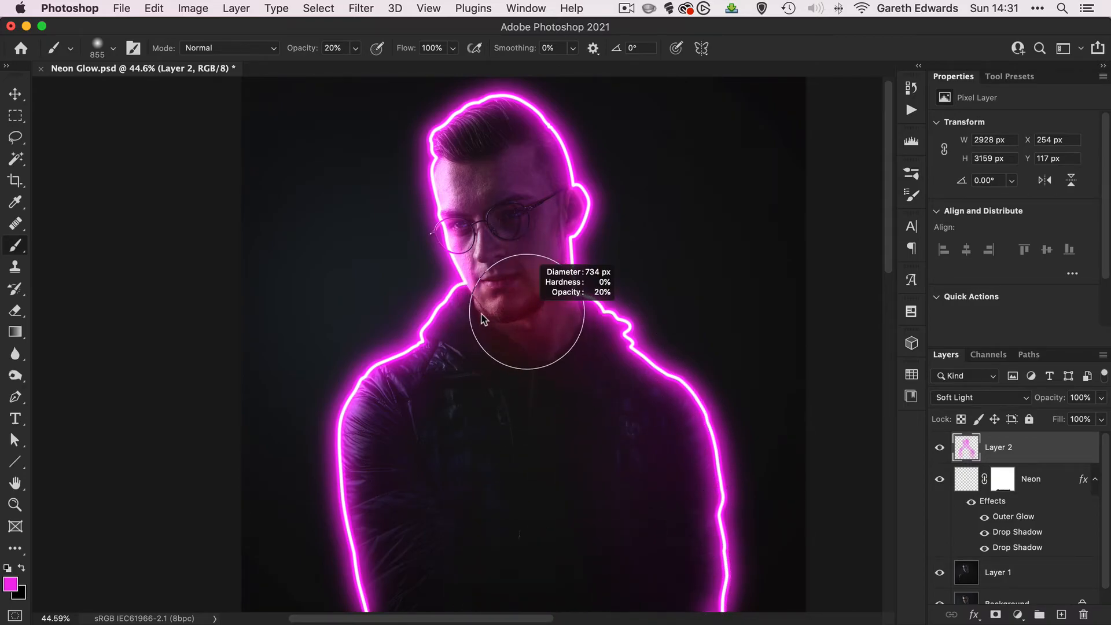
Build up the magenta tint on the face, around the glasses and on the chin with a smaller soft brush of about 296 px
left_click_drag(507, 196, 474, 197, "ctrl+alt")
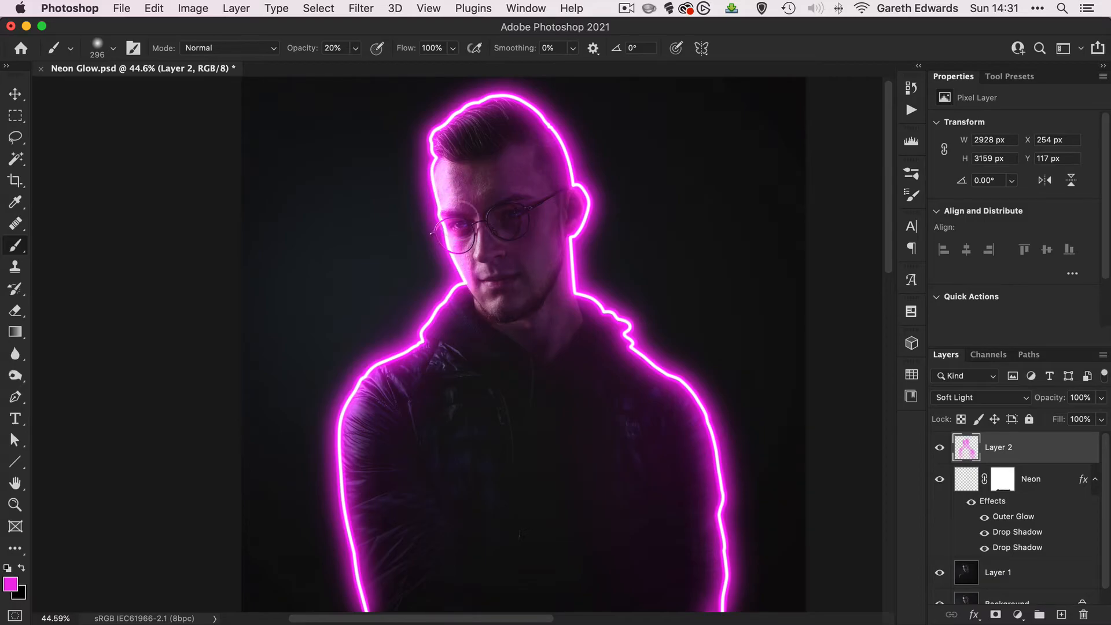
mouse_move(455, 224)
left_mouse_down("ctrl+alt")
mouse_move(486, 220)
mouse_move(474, 221)
left_mouse_up("ctrl+alt")
left_click_drag(449, 185, 434, 185, "ctrl+alt")
mouse_move(525, 214)
left_mouse_down("ctrl+alt")
mouse_move(543, 216)
mouse_move(512, 223)
left_mouse_up("ctrl+alt")
mouse_move(516, 311)
left_mouse_down()
mouse_move(494, 304)
mouse_move(534, 340)
mouse_move(485, 296)
mouse_move(494, 311)
mouse_move(569, 324)
mouse_move(533, 315)
left_mouse_up()
Compare the portrait with Layer 2 hidden and shown, and set that layer's opacity to 88%
left_click(940, 449)
left_click(940, 450)
left_click_drag(489, 176, 523, 177, "ctrl+alt")
left_click_drag(1053, 401, 1049, 401)
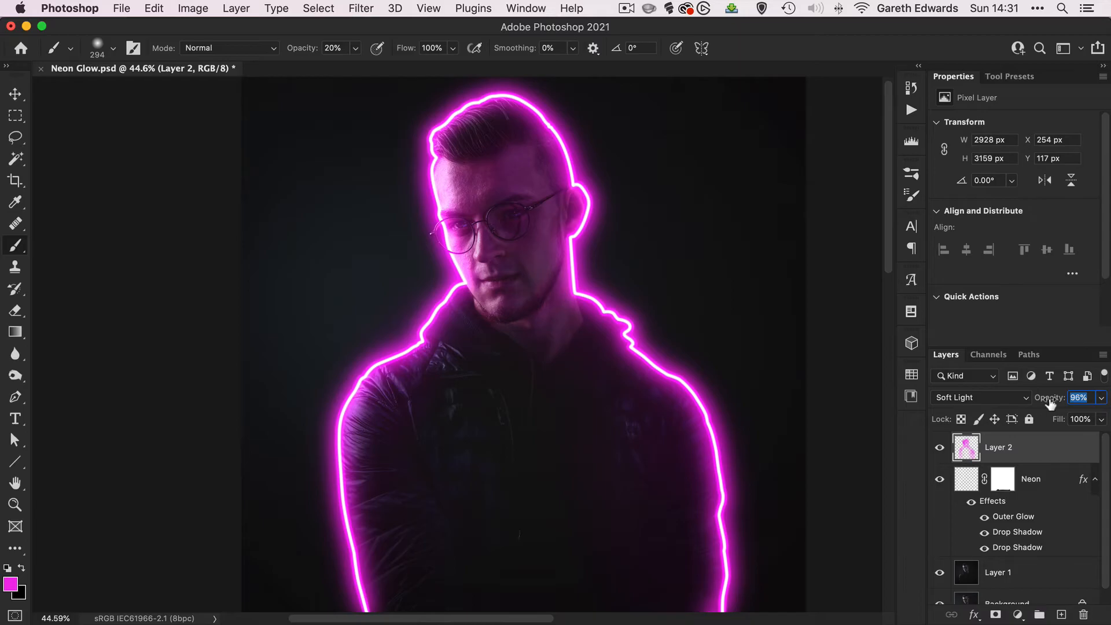
left_click_drag(1047, 403, 1046, 404)
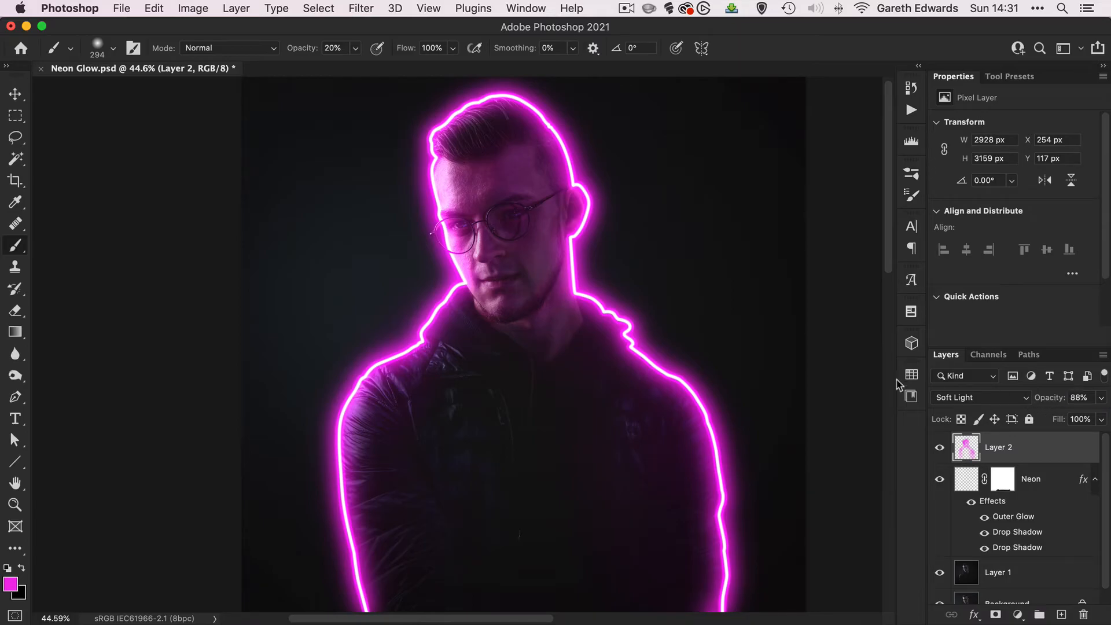
Add a Hue/Saturation adjustment layer above Layer 2
key("z")
mouse_move(600, 253)
left_mouse_down()
mouse_move(538, 288)
mouse_move(555, 280)
left_mouse_up()
key("b")
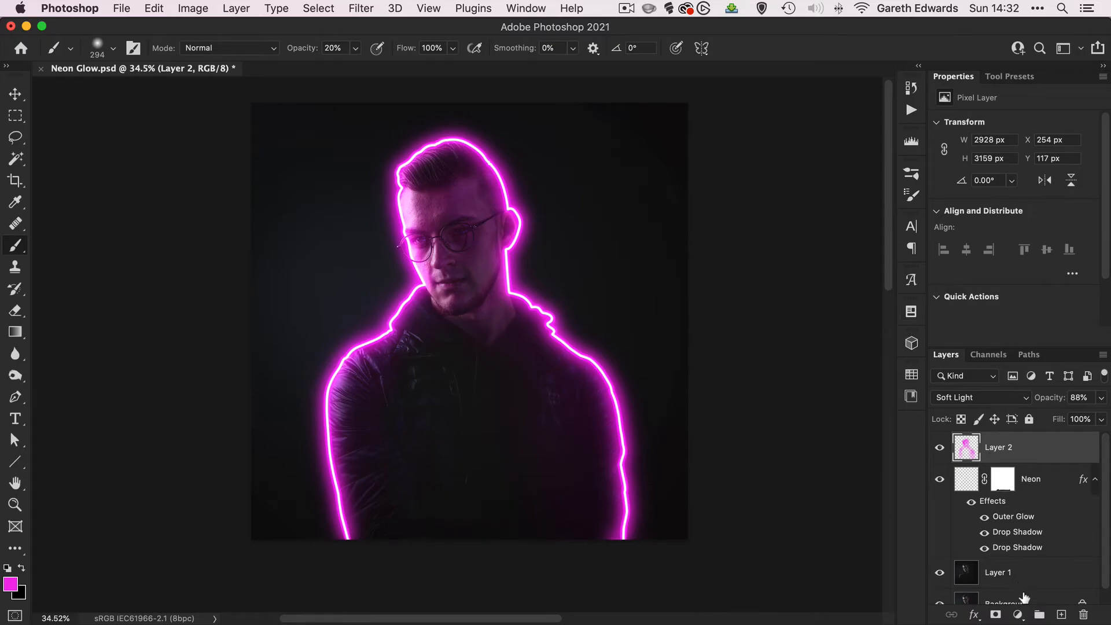
left_click(1017, 615)
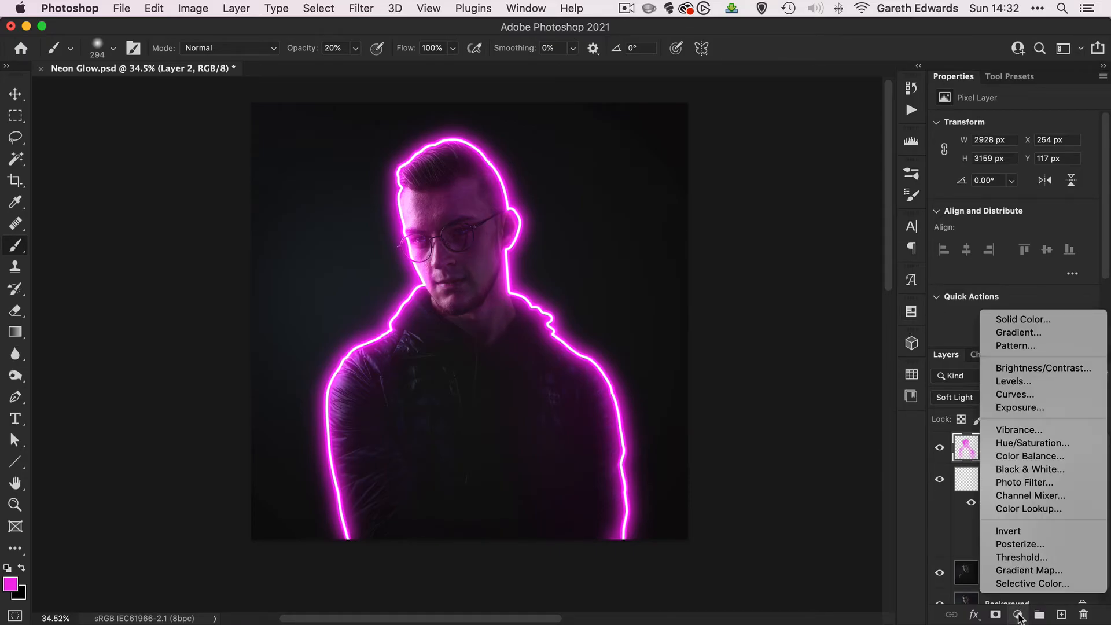
left_click(1009, 443)
left_click(966, 447)
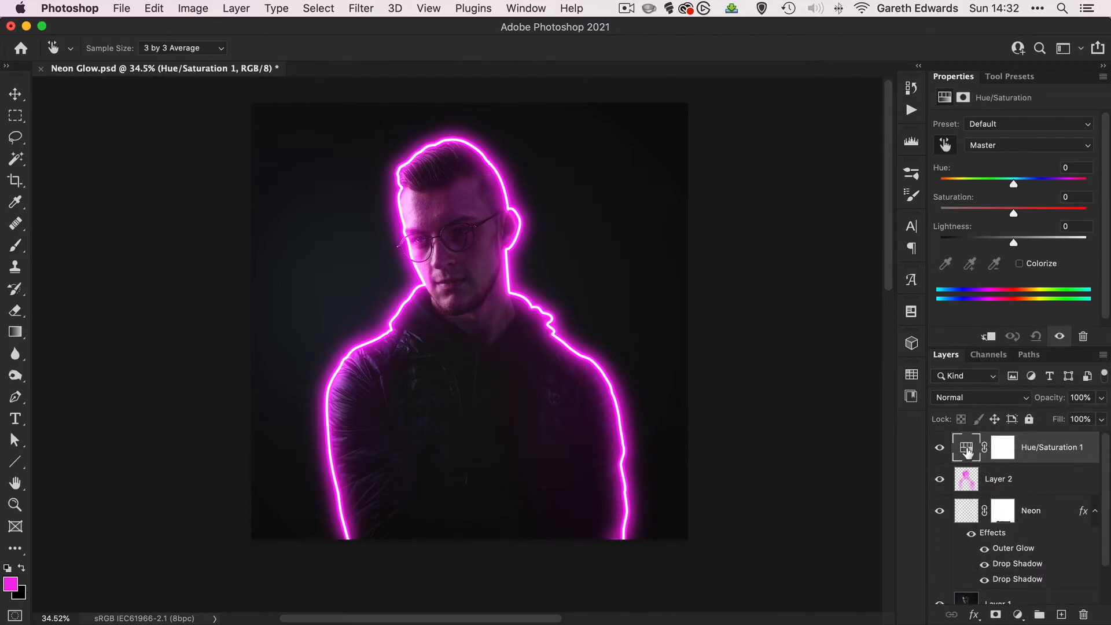
Set the hue of the Magentas range to -180 in the Hue/Saturation adjustment
left_click(1001, 145)
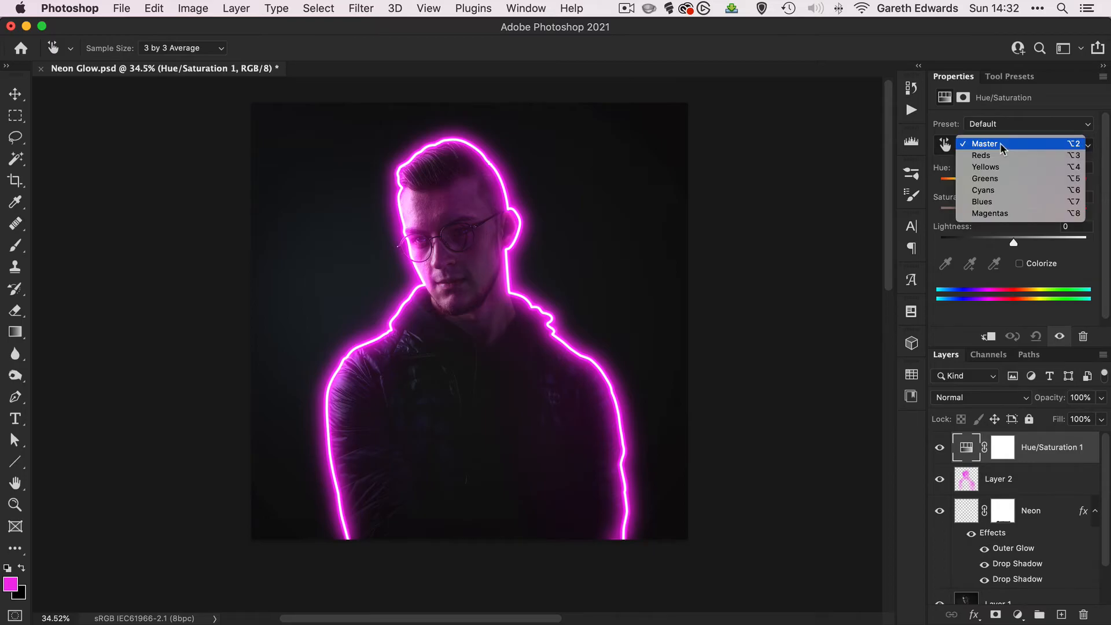
left_click(1001, 213)
left_click_drag(1013, 187, 946, 202)
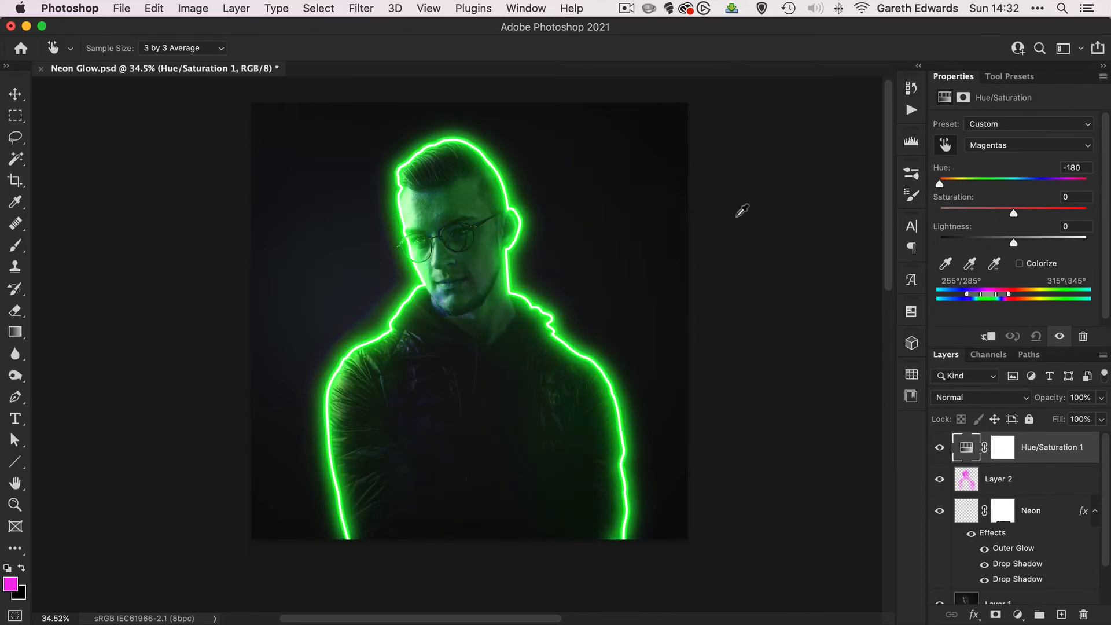
Invert the Hue/Saturation layer's mask to black, with the Brush active and the default colours restored
left_click(1010, 449)
key("b")
key("d")
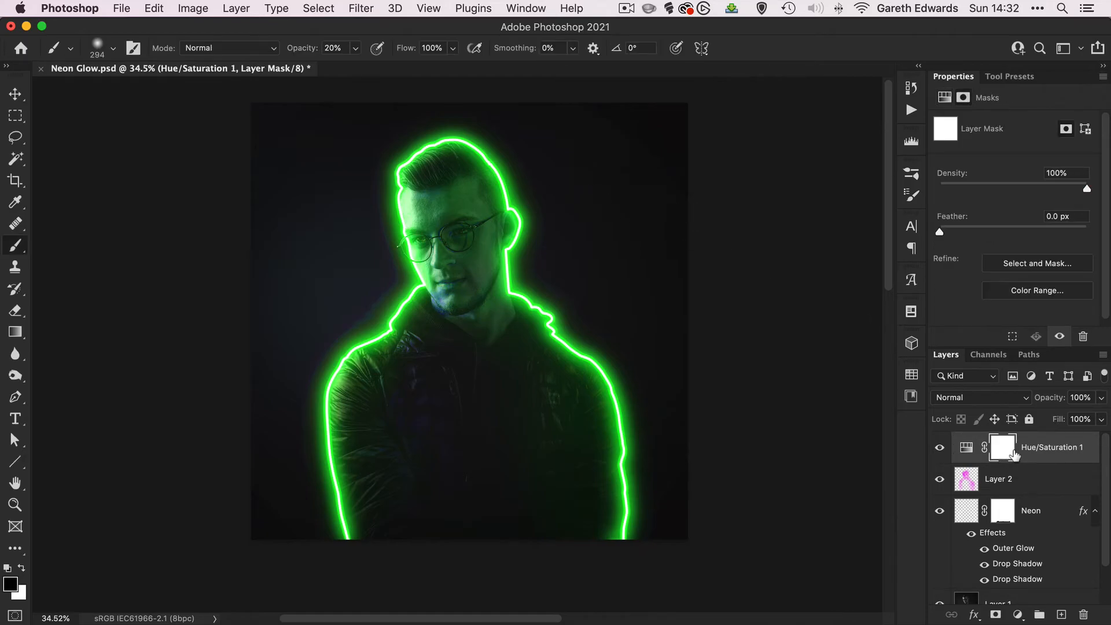
key("super+i")
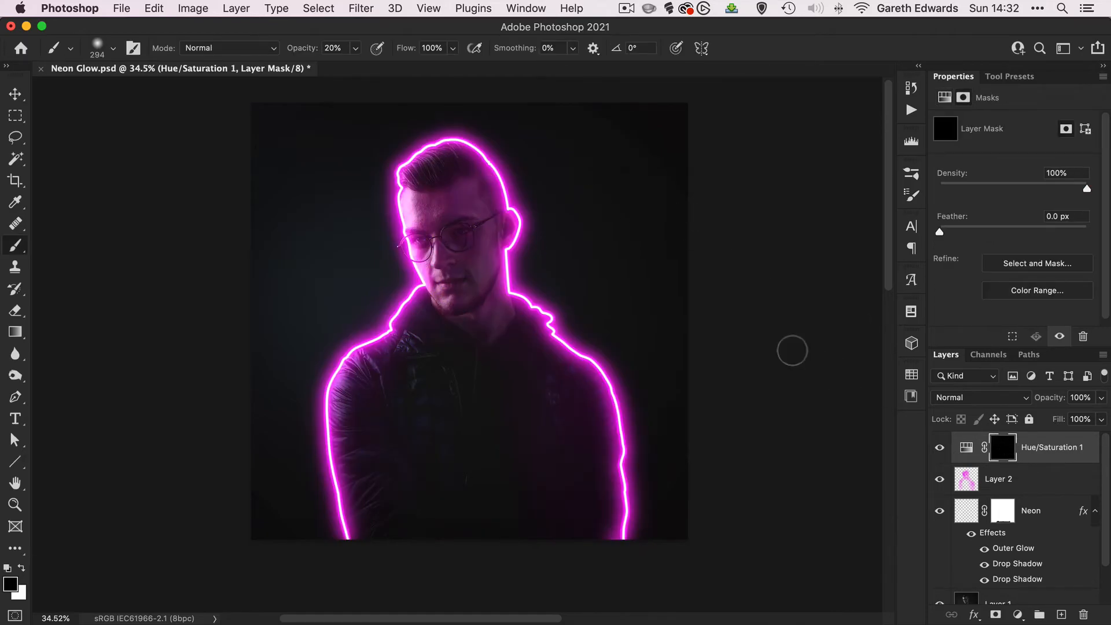
Paint white at 100% opacity with a large soft brush on the Hue/Saturation mask, turning the ear-side half of the outline and body green
left_click_drag(532, 165, 569, 170)
key("x")
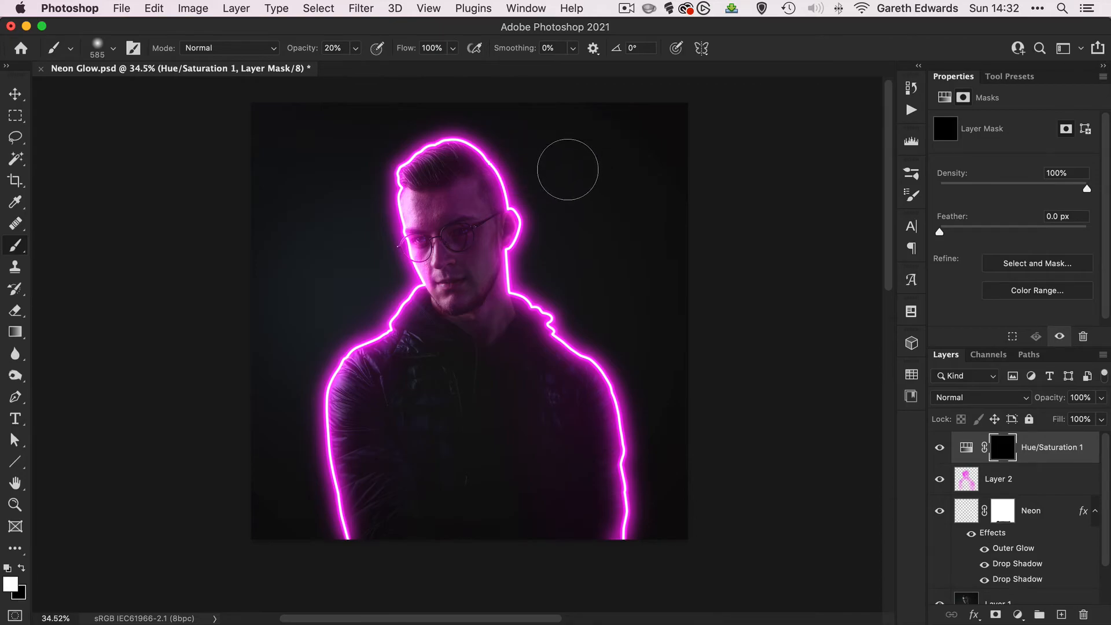
left_click_drag(561, 157, 614, 175)
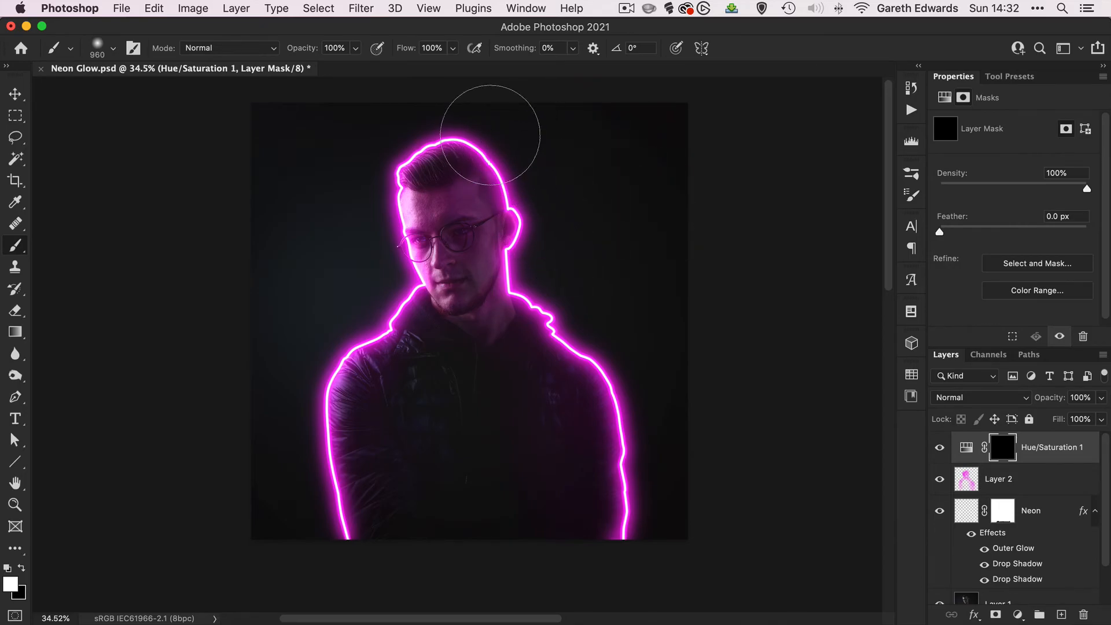
left_click(500, 149)
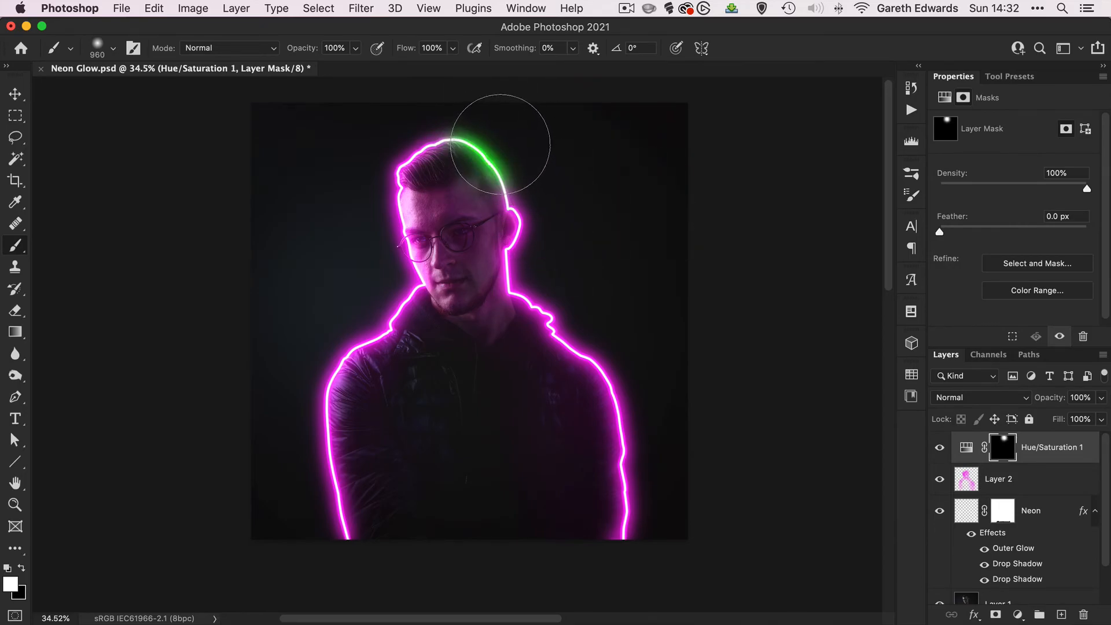
mouse_move(529, 175)
left_mouse_down()
mouse_move(558, 234)
mouse_move(544, 186)
mouse_move(508, 152)
mouse_move(523, 169)
mouse_move(518, 156)
mouse_move(533, 160)
mouse_move(549, 247)
mouse_move(547, 167)
mouse_move(543, 215)
mouse_move(566, 265)
mouse_move(542, 221)
mouse_move(575, 288)
mouse_move(531, 278)
mouse_move(555, 272)
mouse_move(541, 265)
mouse_move(589, 358)
mouse_move(575, 312)
mouse_move(590, 348)
mouse_move(622, 476)
mouse_move(616, 529)
left_mouse_up()
left_click(530, 167)
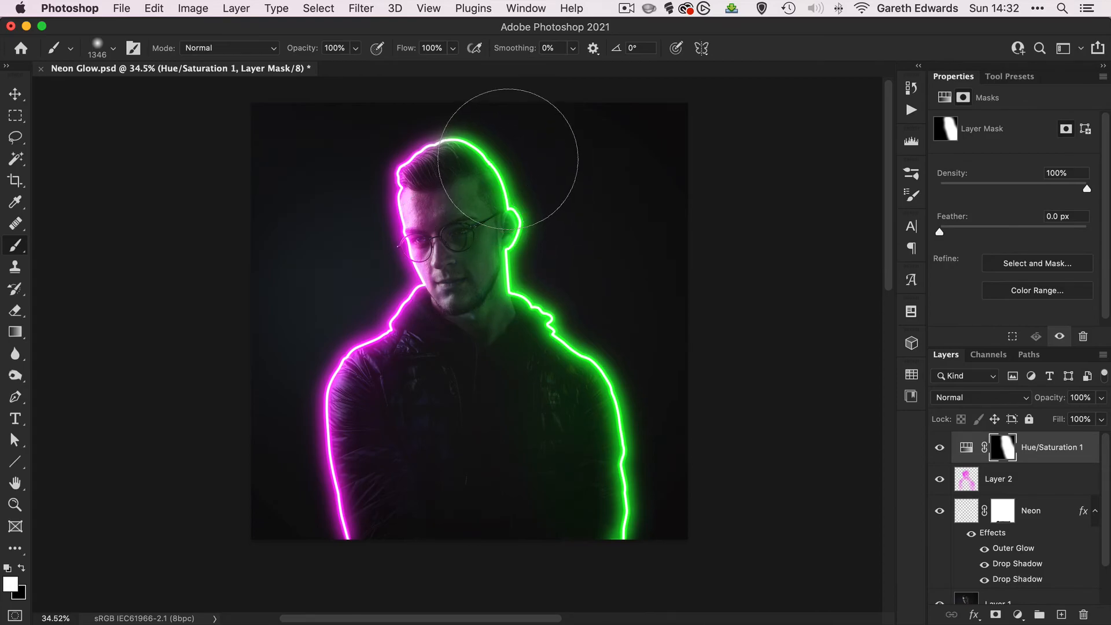
Refine the green-magenta transition across the face and neck by painting white and black with a soft brush on the Hue/Saturation mask
left_click_drag(511, 159, 538, 318)
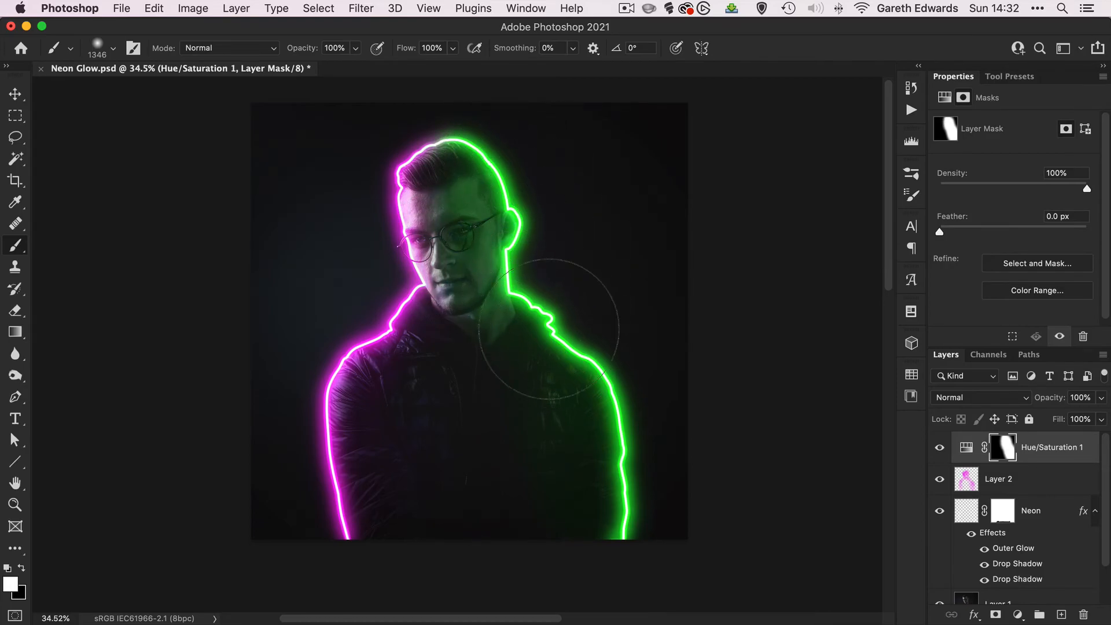
key("x")
mouse_move(489, 228)
left_mouse_down()
mouse_move(402, 233)
mouse_move(430, 235)
left_mouse_up()
mouse_move(431, 236)
left_mouse_down()
mouse_move(409, 255)
mouse_move(411, 294)
left_mouse_up()
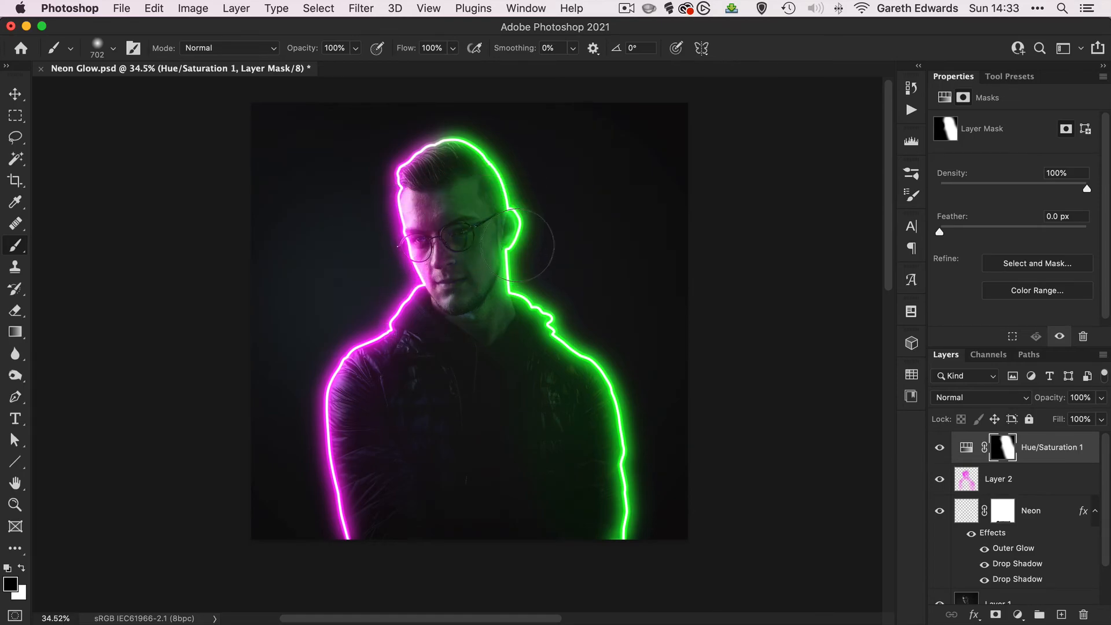
key("x")
left_click_drag(552, 248, 569, 249)
Target the Neon layer's pixels and set up a 25 px brush with white as the foreground colour
left_click(968, 514)
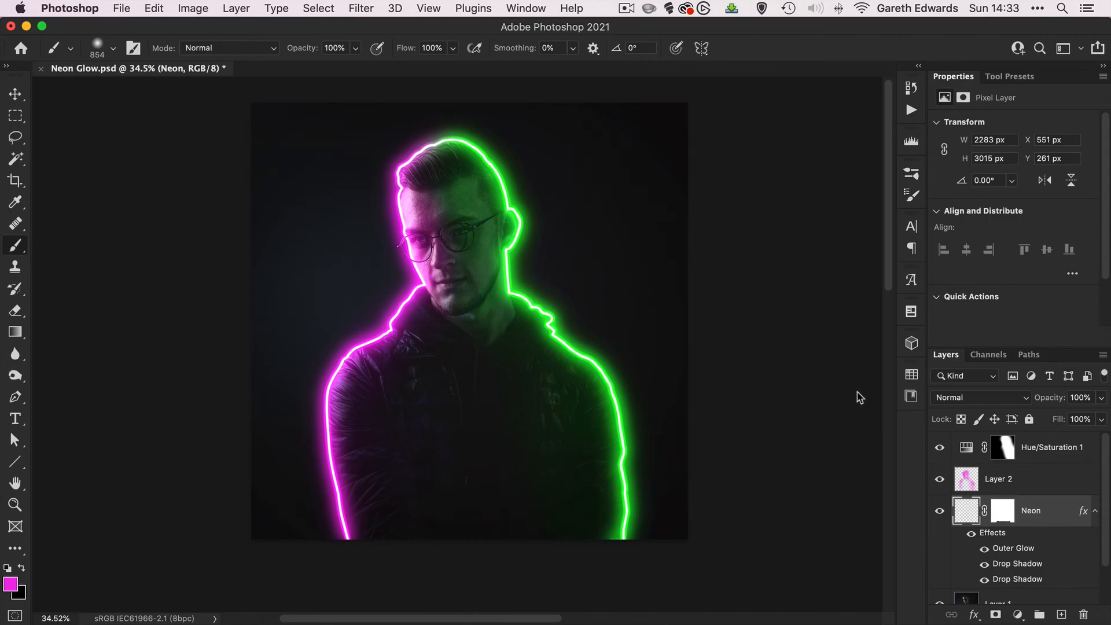
key("bracketleft")
key("bracketleft")
key("bracketleft")
key("bracketleft")
key("bracketleft")
key("bracketleft")
key("bracketleft")
key("bracketleft")
key("bracketleft")
key("bracketleft")
key("bracketleft")
key("bracketleft")
left_click(13, 588)
left_click(641, 168)
left_click(993, 142)
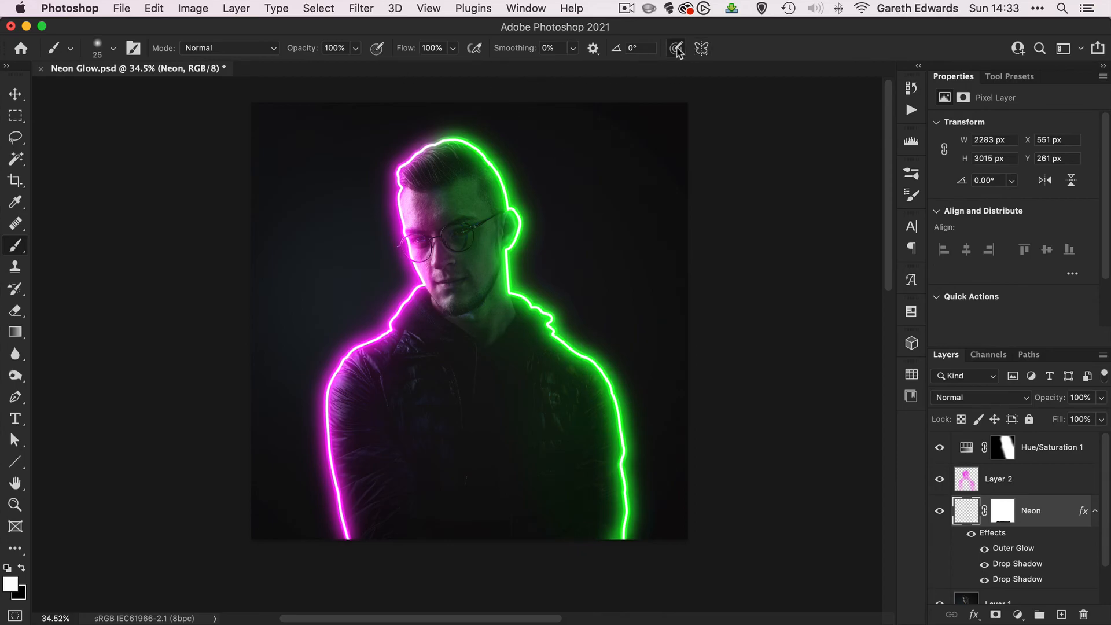
Draw freehand neon squiggles in the background on both sides of the head, plus a dense scribble above the magenta shoulder
mouse_move(558, 158)
left_mouse_down()
mouse_move(581, 174)
mouse_move(576, 202)
mouse_move(618, 184)
left_mouse_up()
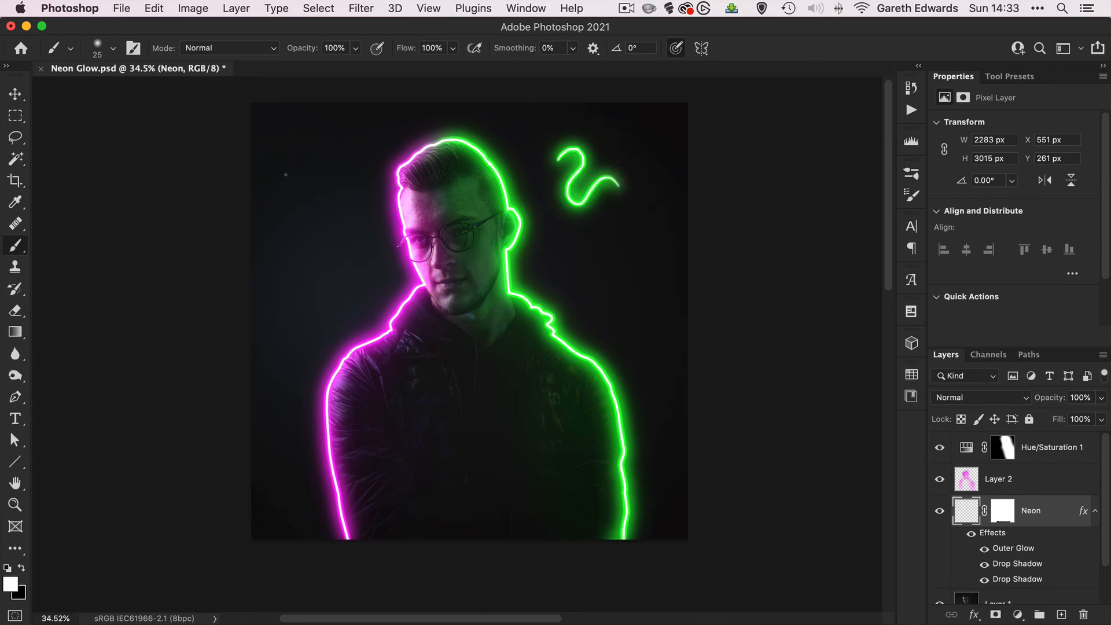
mouse_move(284, 161)
left_mouse_down()
mouse_move(305, 182)
mouse_move(325, 258)
left_mouse_up()
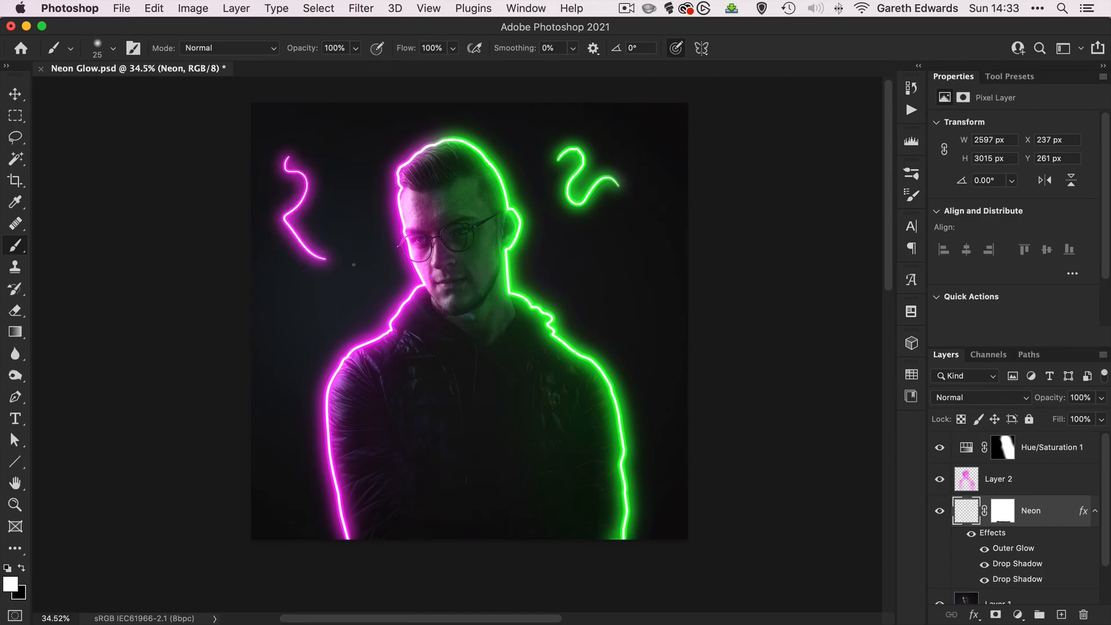
mouse_move(288, 309)
left_mouse_down()
mouse_move(278, 330)
mouse_move(299, 326)
mouse_move(298, 286)
mouse_move(309, 338)
left_mouse_up()
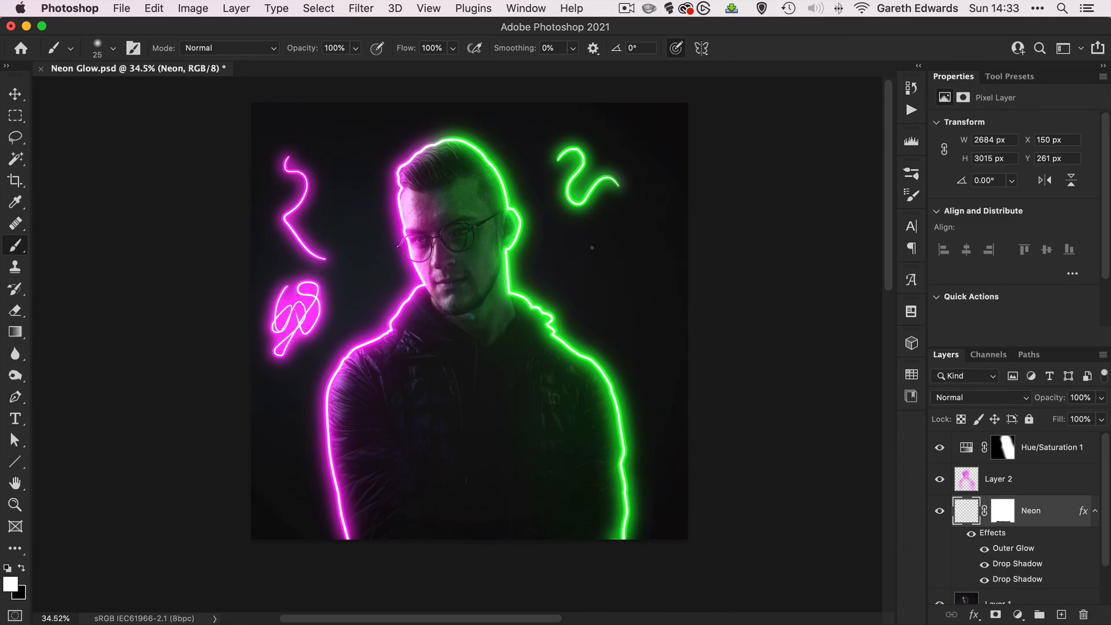
Write neon letters S and B with small marks between them on the green side, and add a zigzag stroke below
mouse_move(586, 237)
left_mouse_down()
mouse_move(592, 253)
mouse_move(578, 269)
left_mouse_up()
left_click_drag(600, 247, 606, 240)
left_click_drag(619, 231, 626, 256)
mouse_move(618, 236)
left_mouse_down()
mouse_move(629, 237)
mouse_move(624, 255)
left_mouse_up()
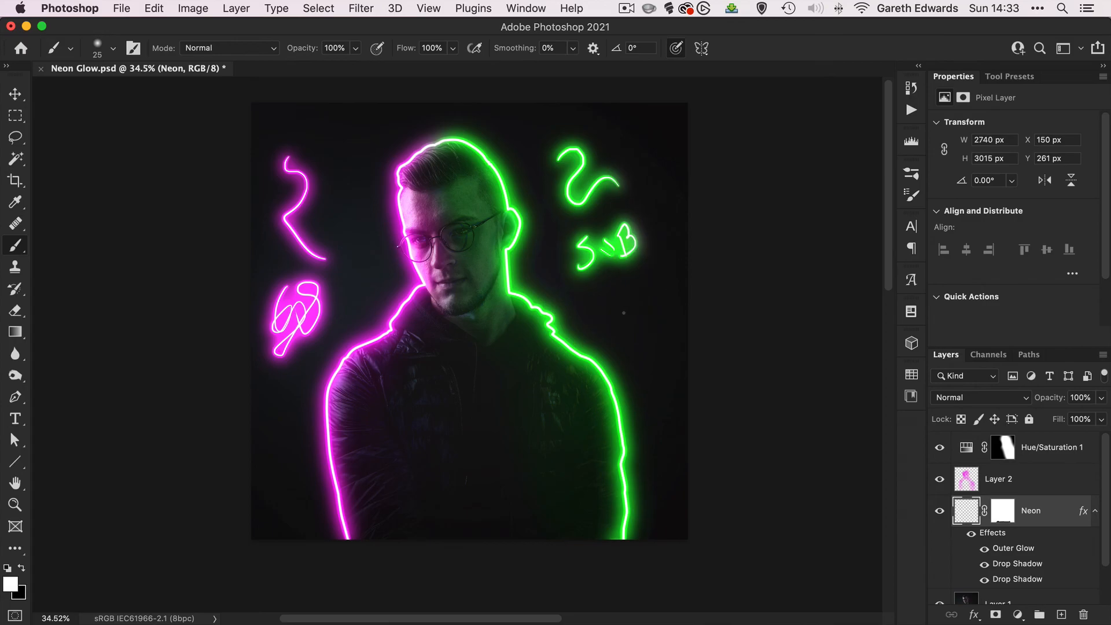
mouse_move(583, 300)
left_mouse_down()
mouse_move(618, 287)
mouse_move(654, 333)
left_mouse_up()
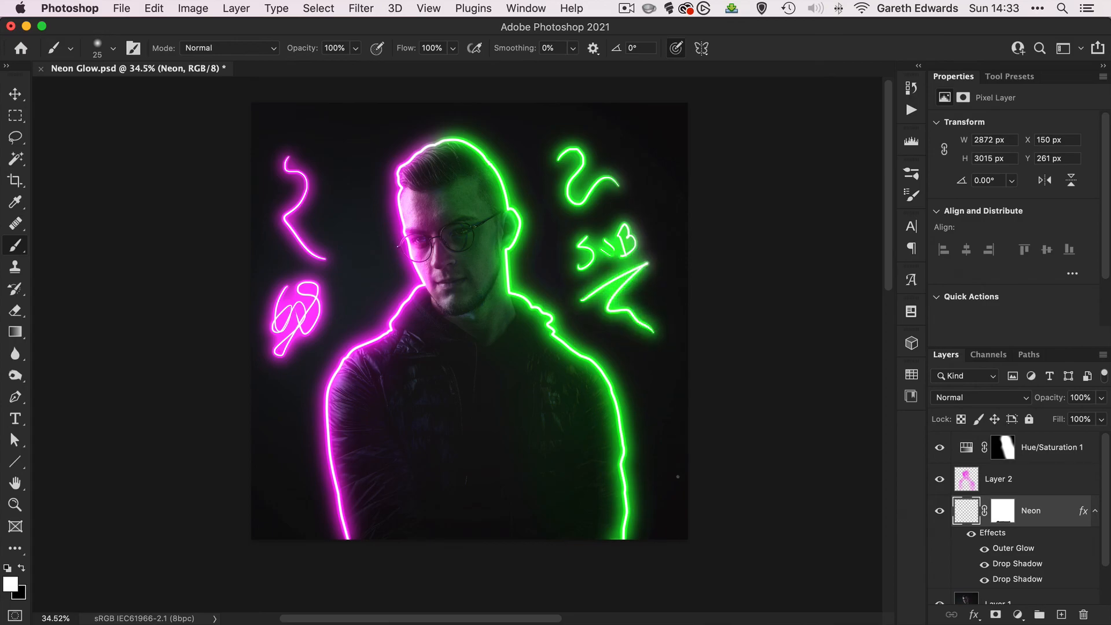